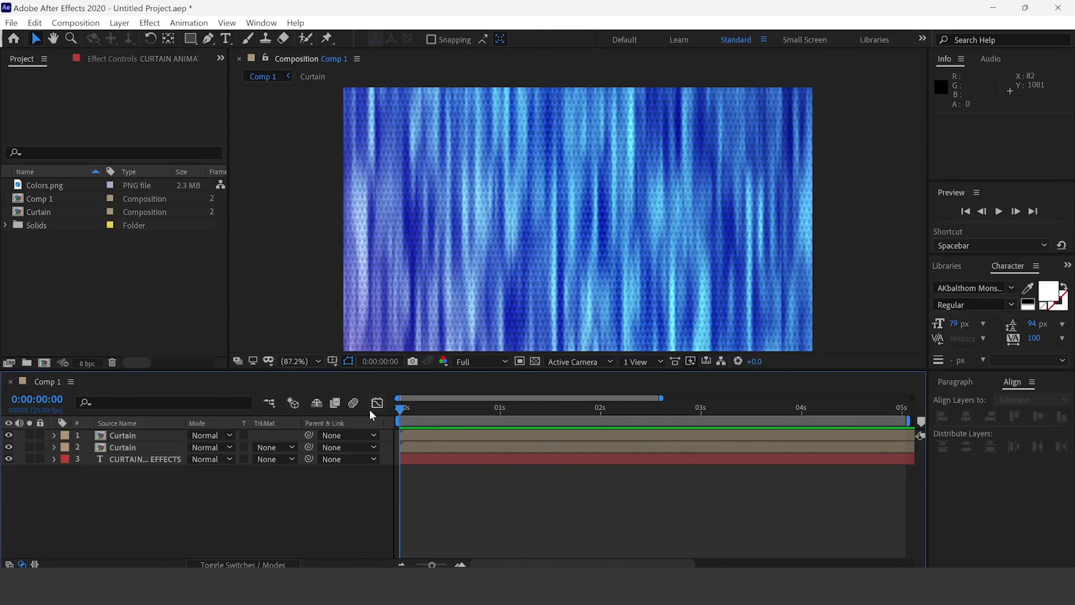
Step: Delete both Curtain layers and the text layer from Comp 1's timeline
click(122, 436)
key(Delete)
click(122, 437)
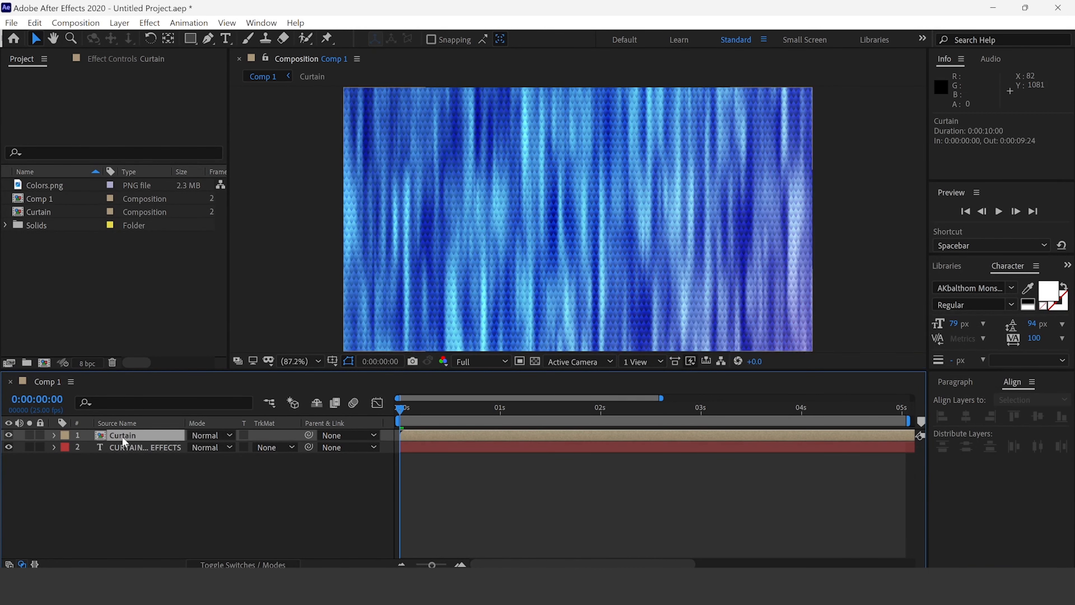
key(Delete)
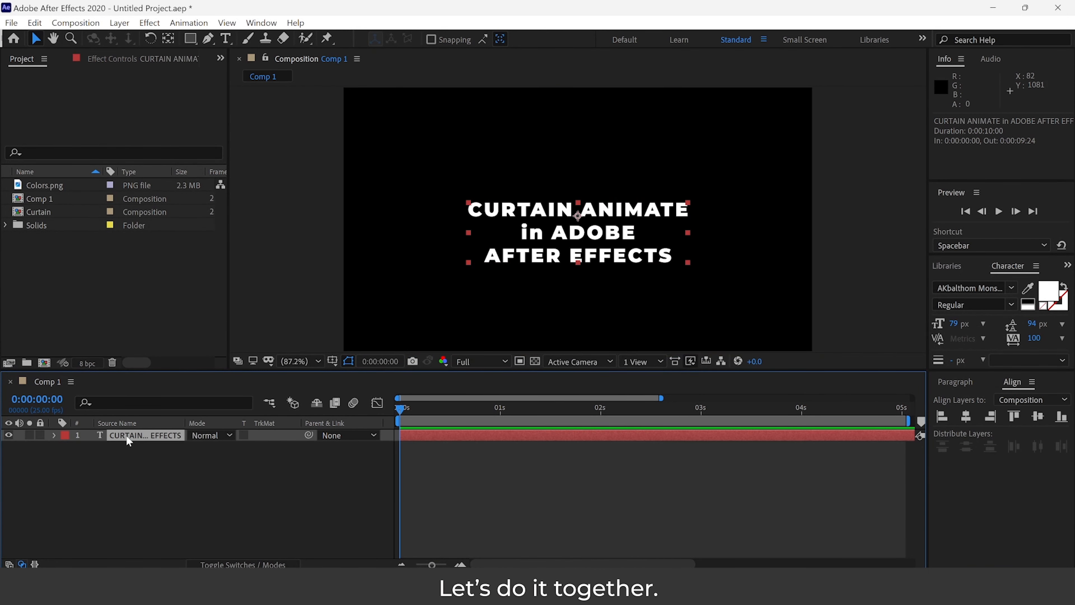
key(Delete)
Step: Delete the Comp 1 and Curtain compositions from the project, keeping Colors.png and the Solids folder
click(38, 198)
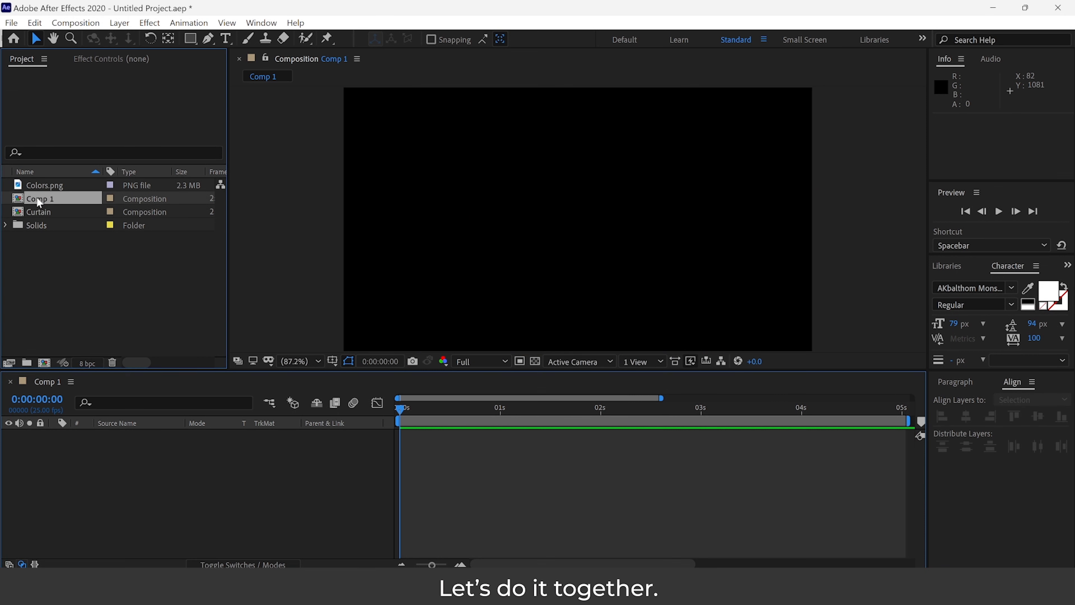
key(Delete)
click(38, 199)
key(Delete)
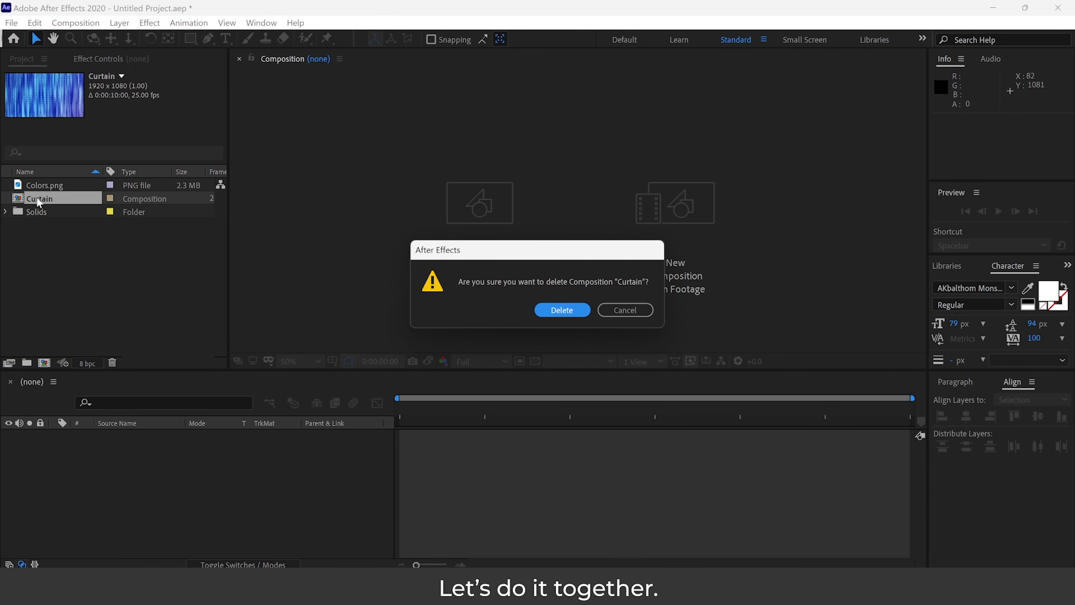
click(562, 310)
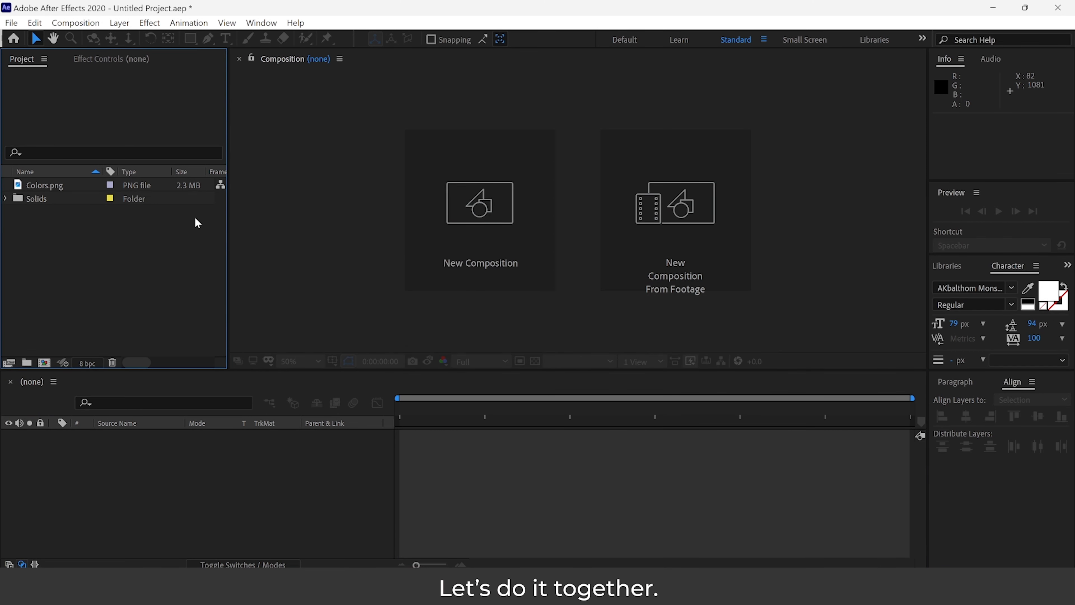
Step: Create a 1920 x 1080, 25 fps, 10-second composition named Comp 1 and add a comp-sized pale gray-turquoise solid
click(481, 205)
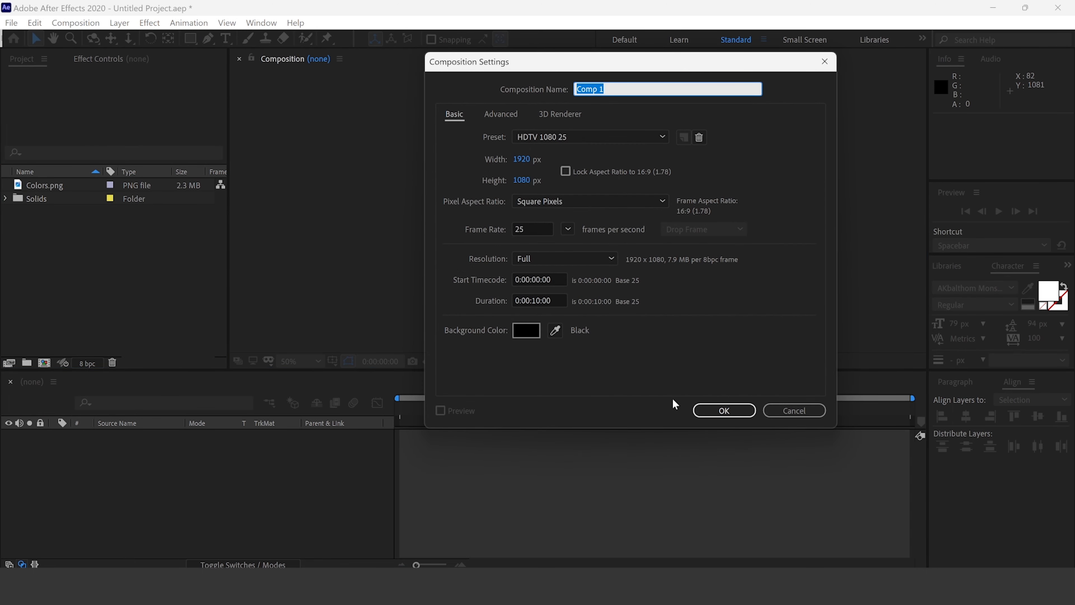
click(719, 411)
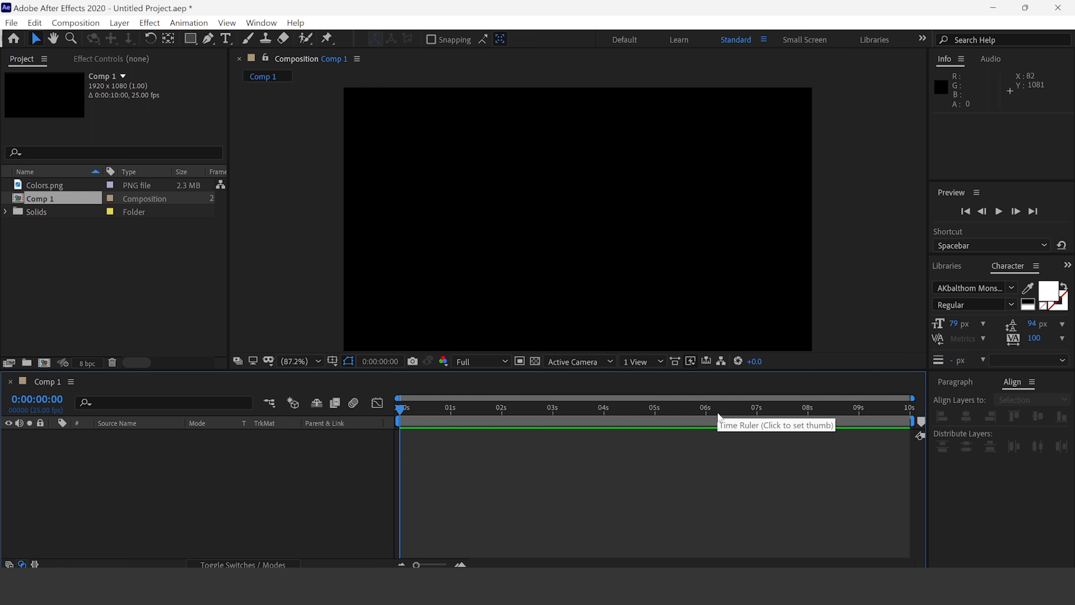
right_click(255, 438)
mouse_move(391, 287)
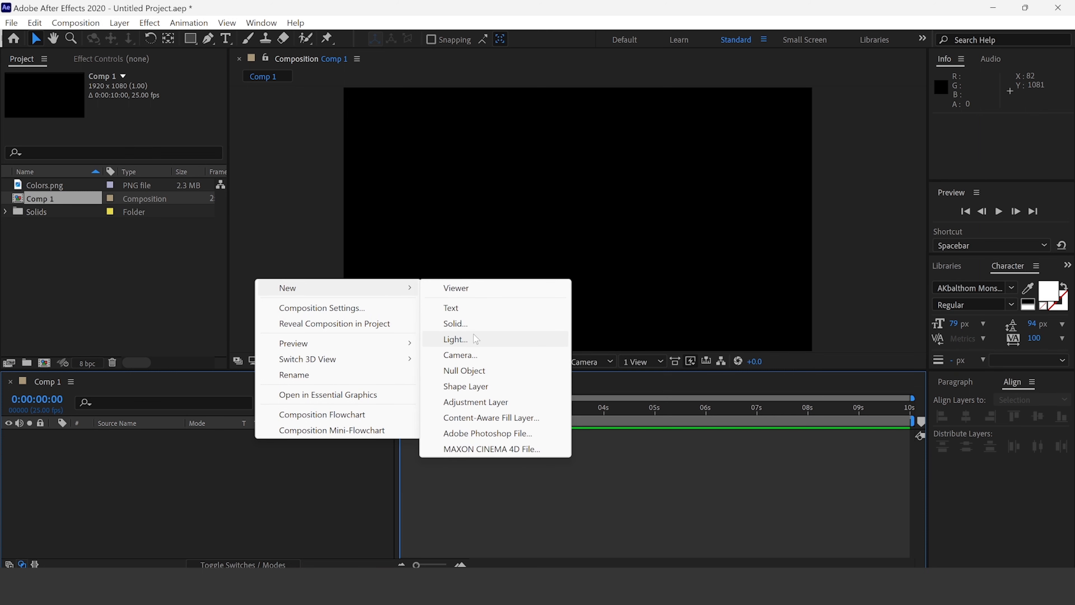
click(478, 326)
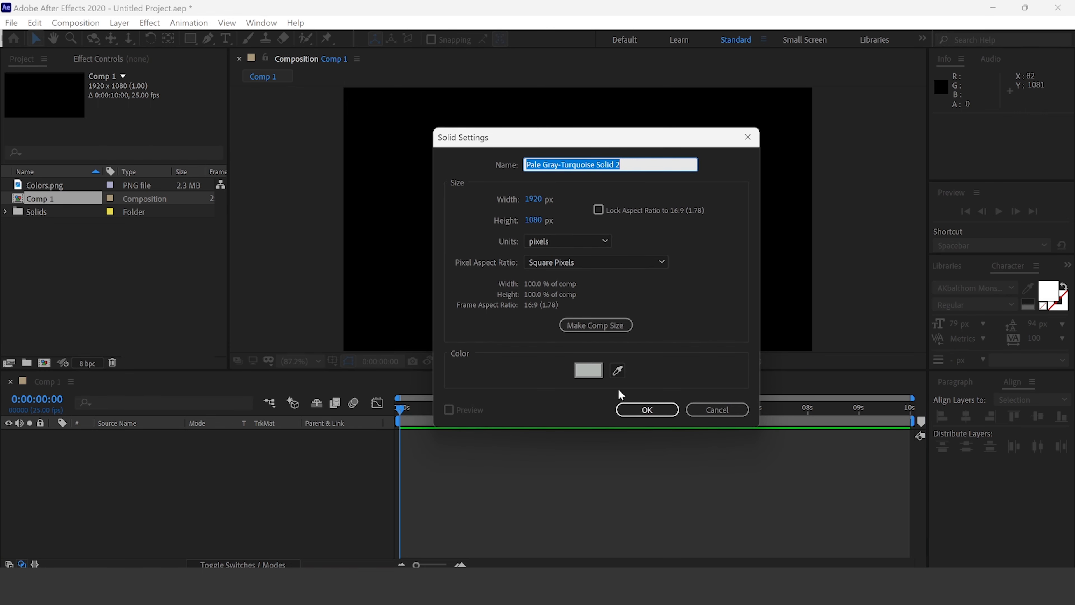
click(646, 410)
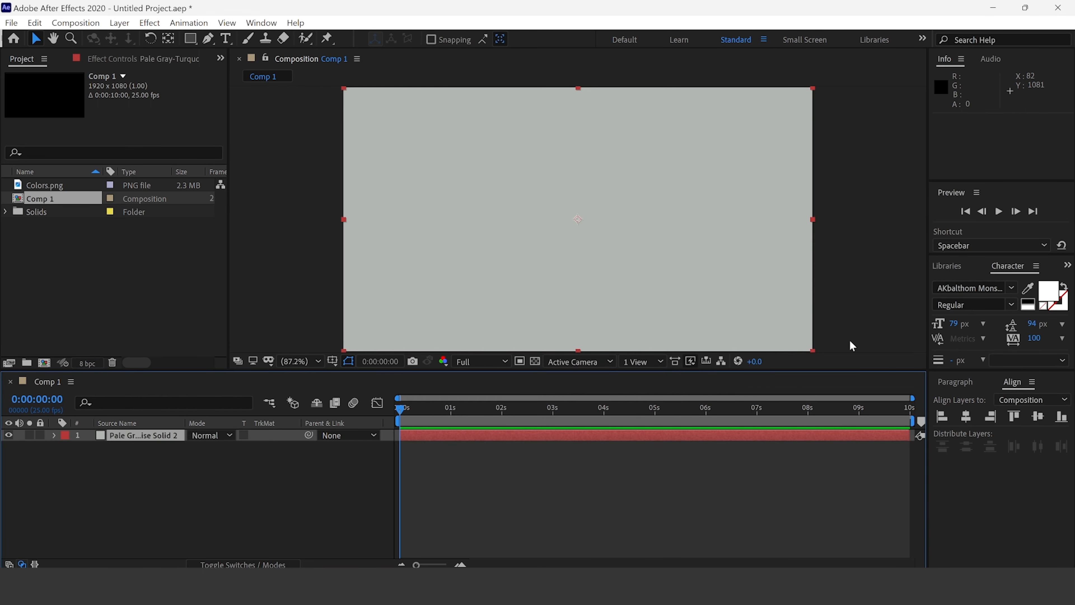
Step: Find the Fractal Noise effect in the effects library and apply it to the solid layer
click(1068, 265)
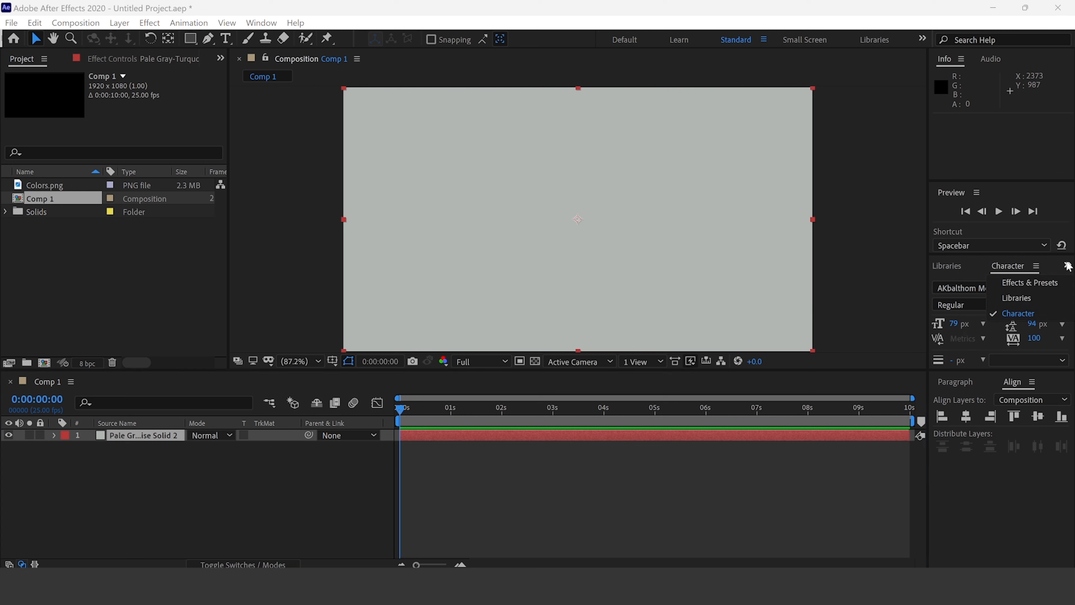
click(1038, 289)
click(938, 280)
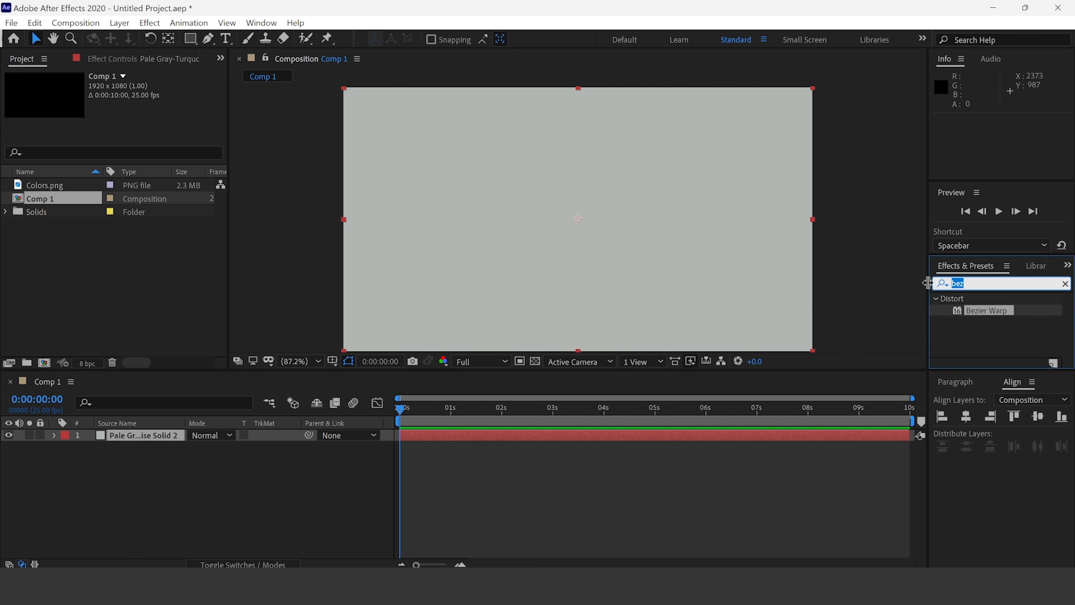
key(BackSpace)
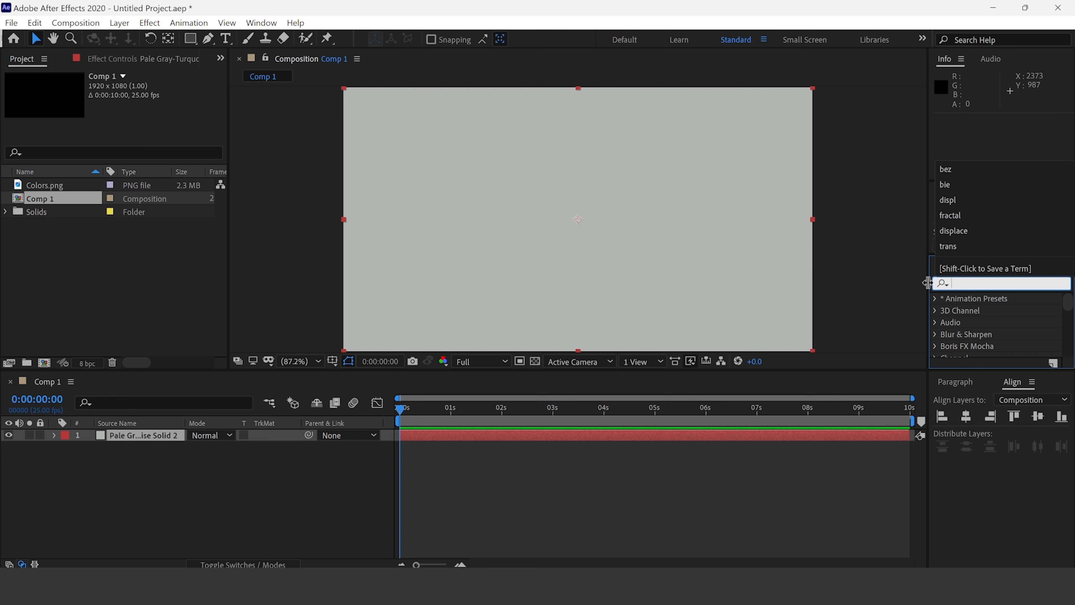
text(cra)
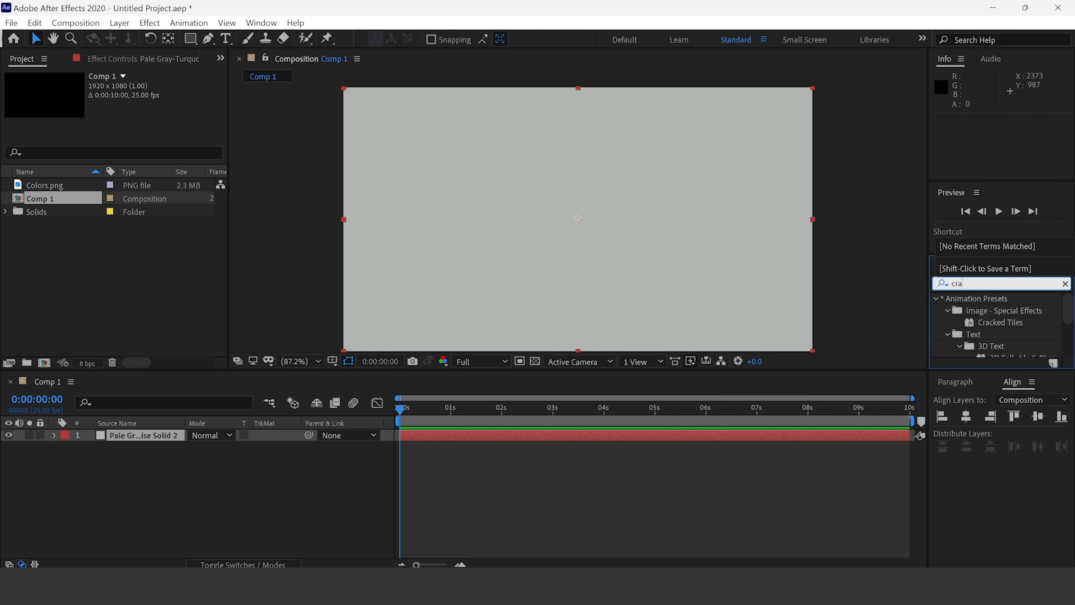
key(BackSpace)
key(BackSpace)
key(BackSpace)
text(f)
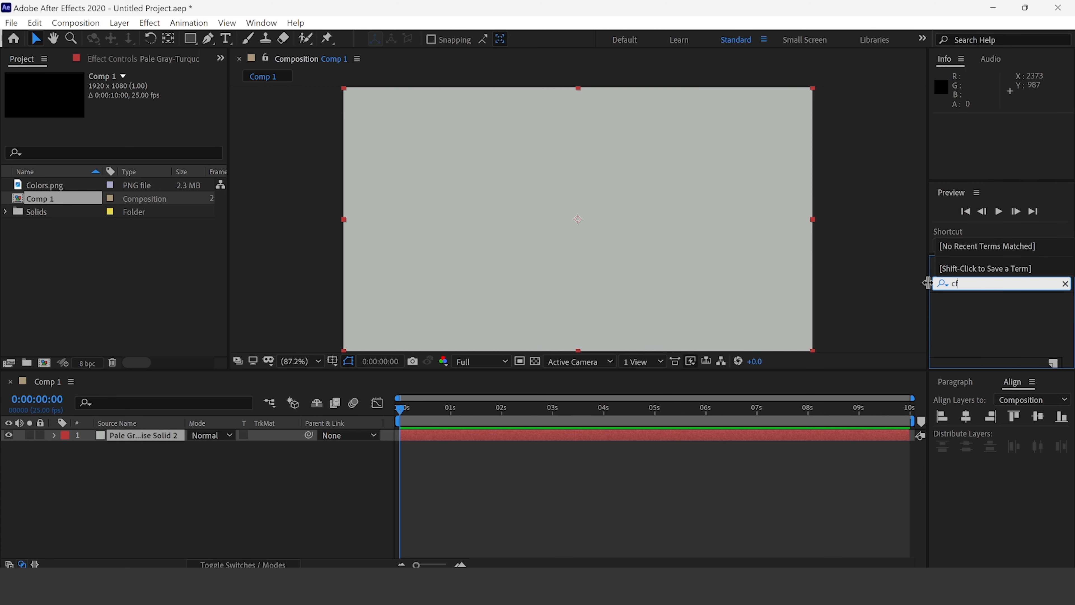
text(rac)
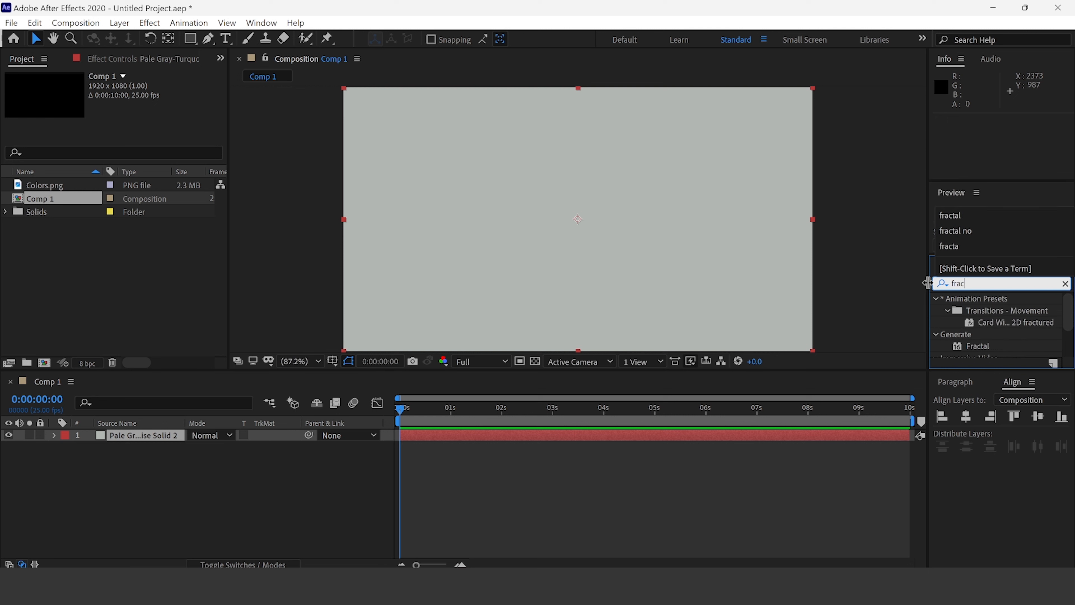
text(tal n)
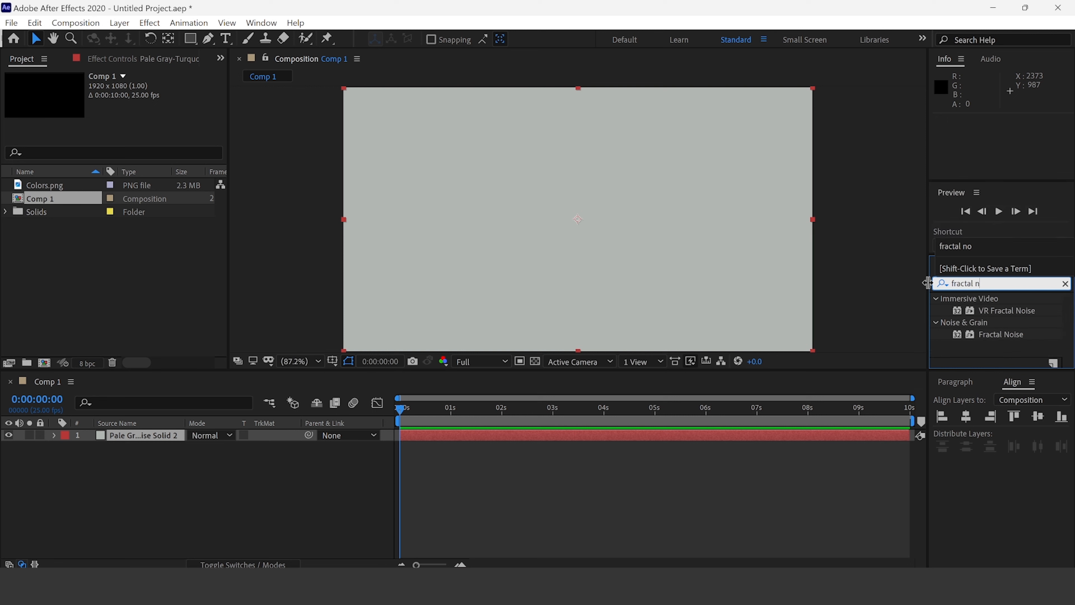
click(1017, 336)
drag(1017, 336, 652, 439)
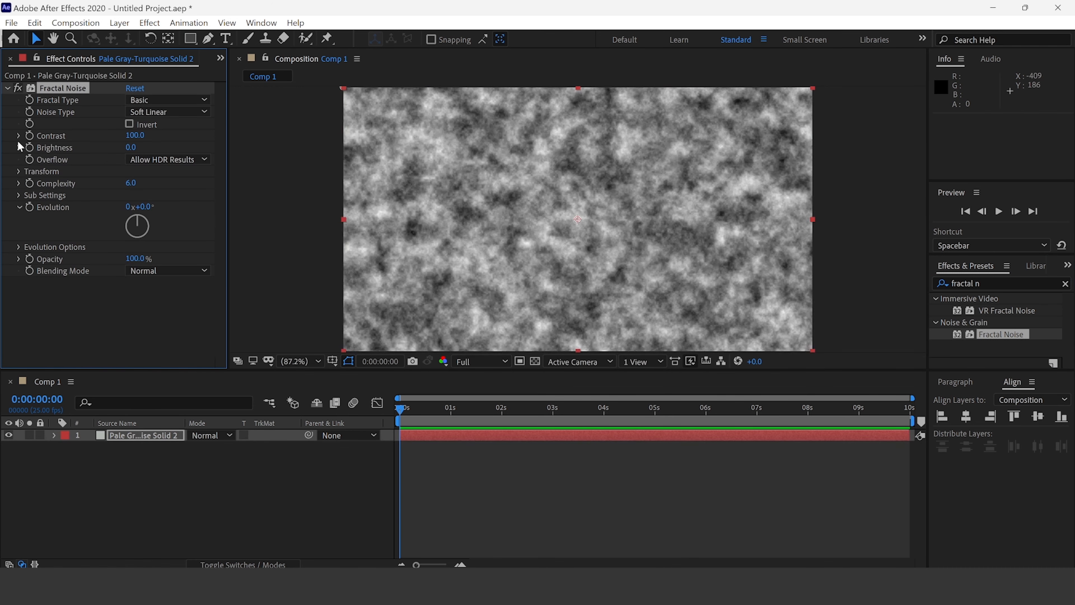
Step: Turn off Uniform Scaling in the Fractal Noise transform, then set Scale Width to 54 and Scale Height to 513
click(19, 172)
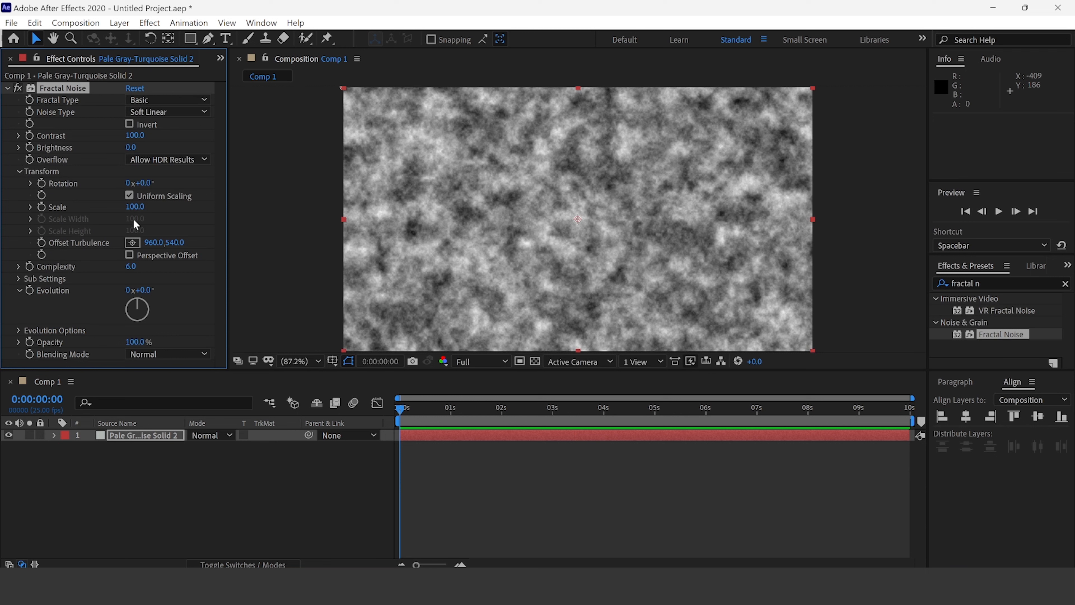
click(128, 195)
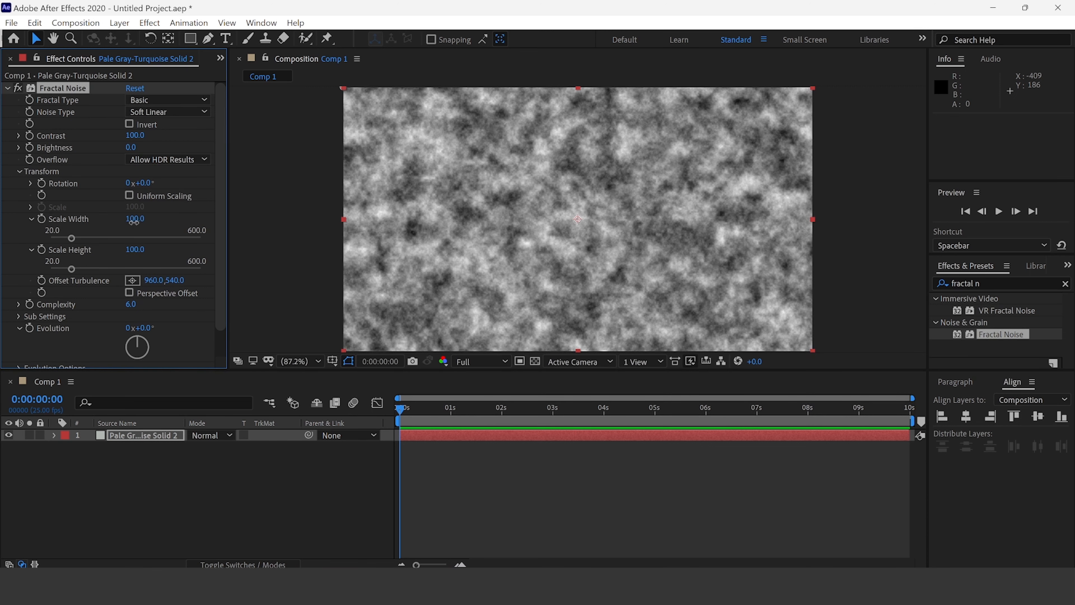
drag(134, 221, 387, 224)
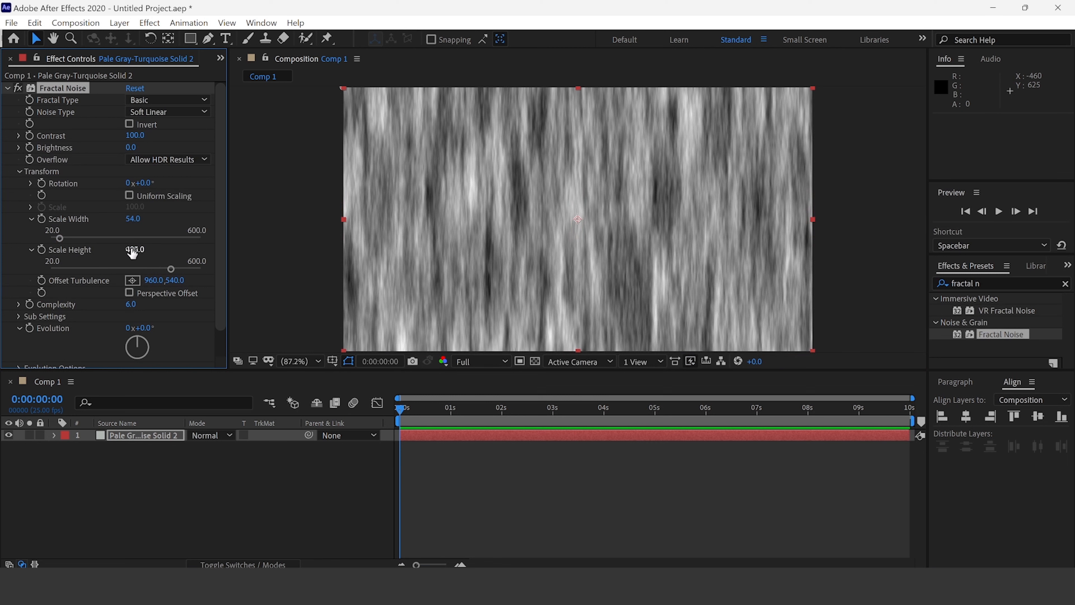
drag(133, 253, 148, 245)
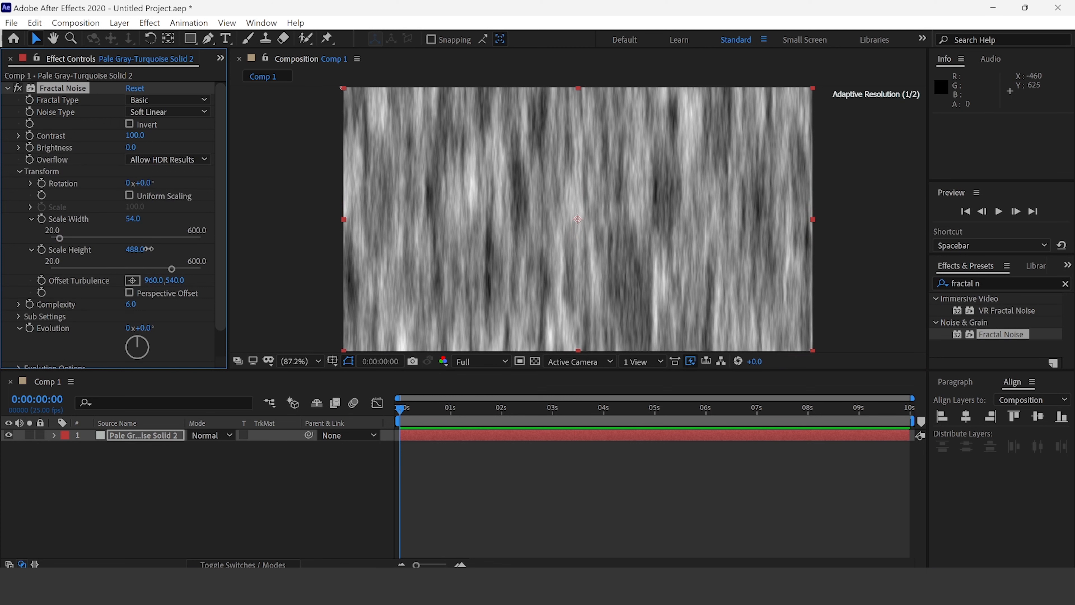
Step: Change the noise's Fractal Type to Small Bumps and narrow its Scale Width to 39
click(176, 112)
click(166, 99)
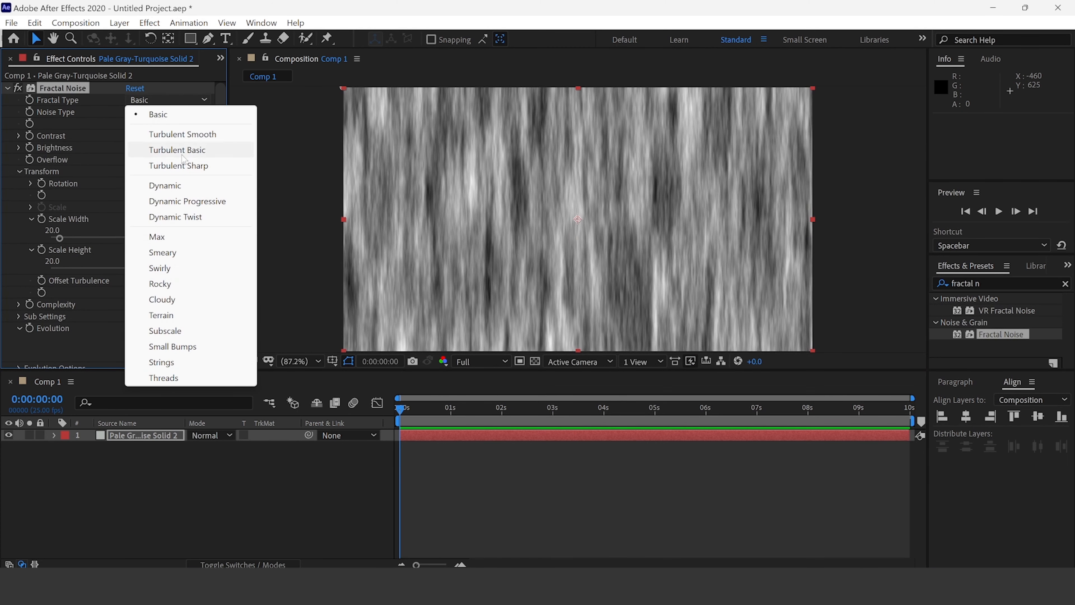
click(183, 347)
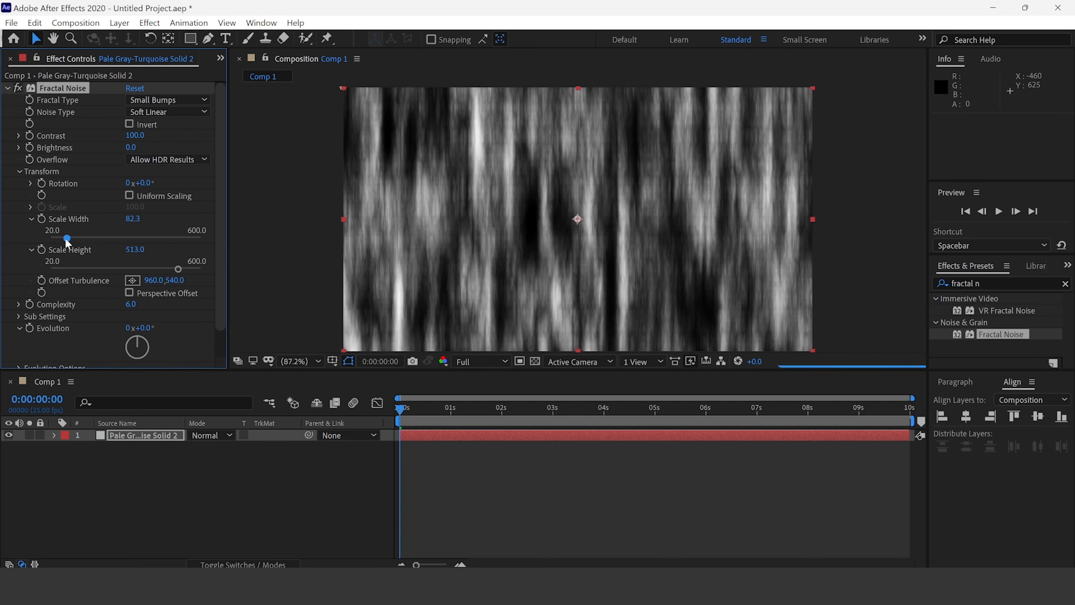
drag(63, 238, 56, 237)
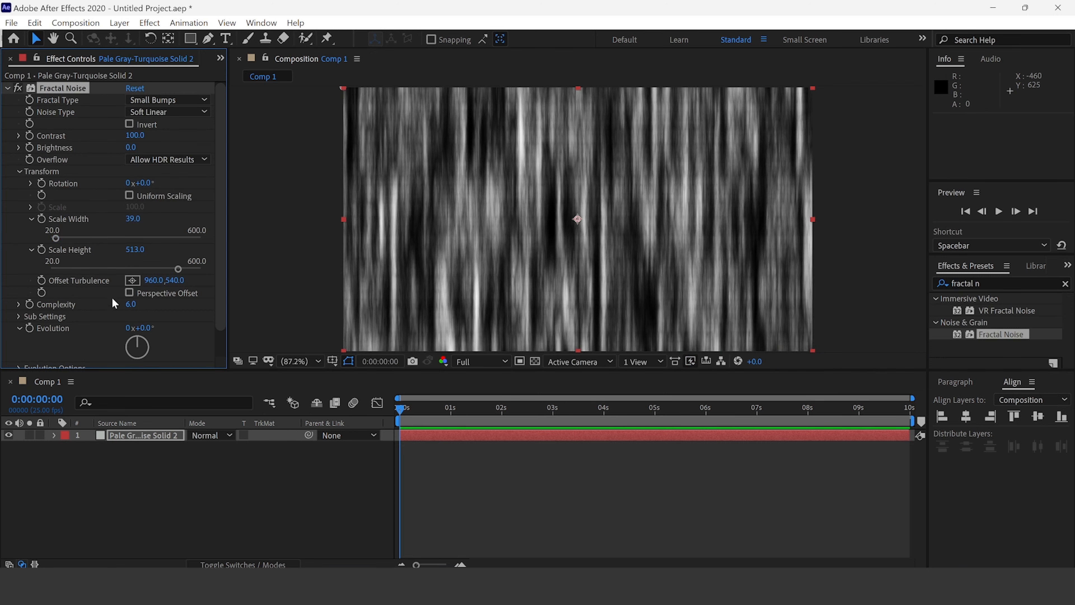
Step: Set the Fractal Noise Complexity to 2 and refine the scaling to Scale Height 631 and Scale Width 38
click(131, 306)
text(2)
key(Return)
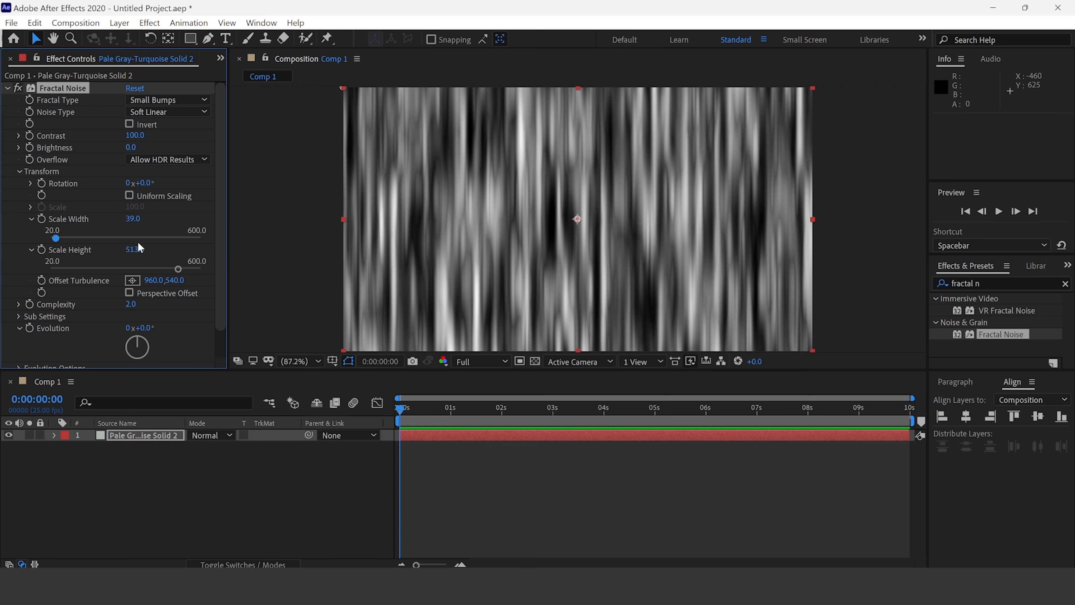
drag(140, 253, 233, 261)
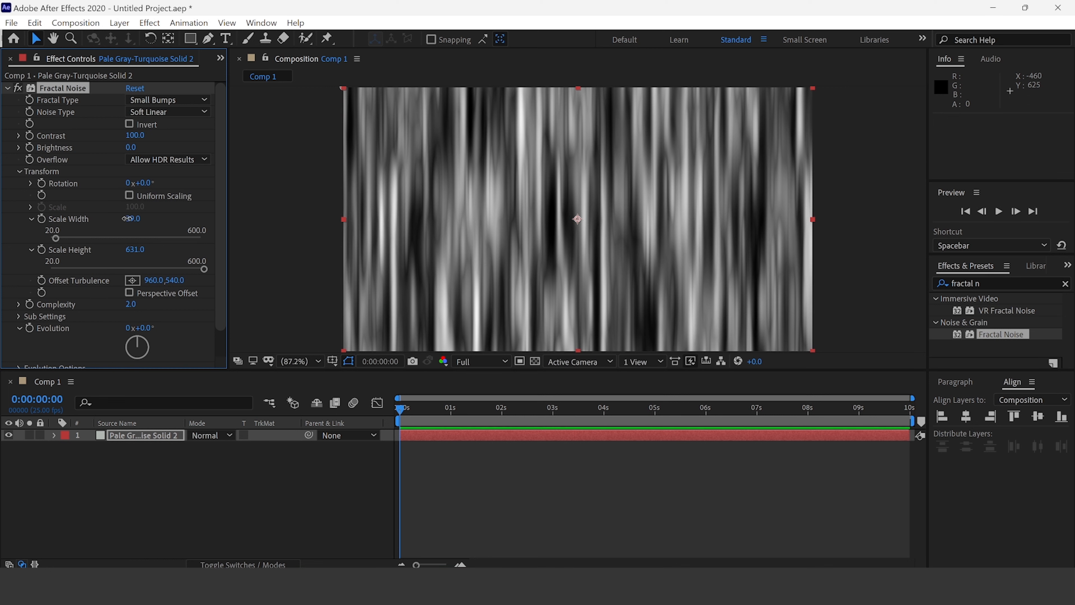
drag(132, 218, 129, 219)
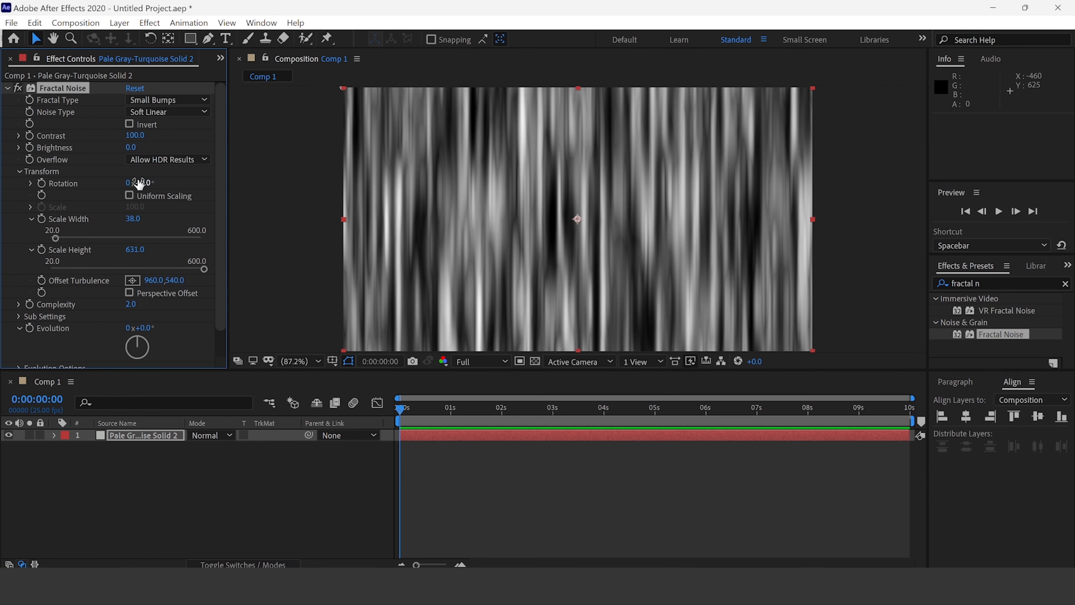
Step: Place Colors.png beneath the solid layer in Comp 1, then briefly hide the solid to check the image
click(221, 57)
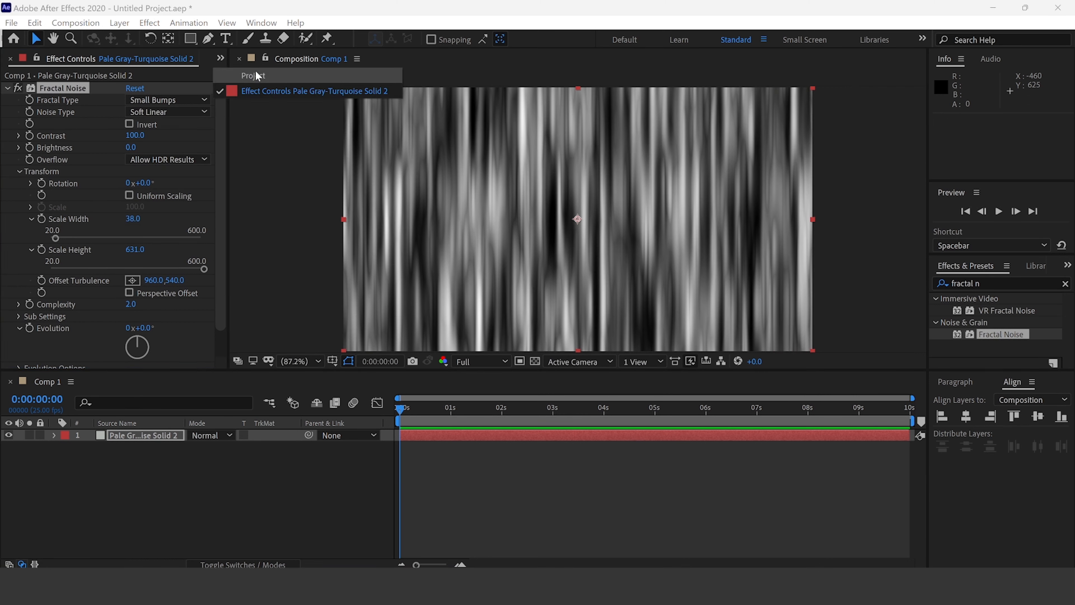
click(256, 70)
click(45, 188)
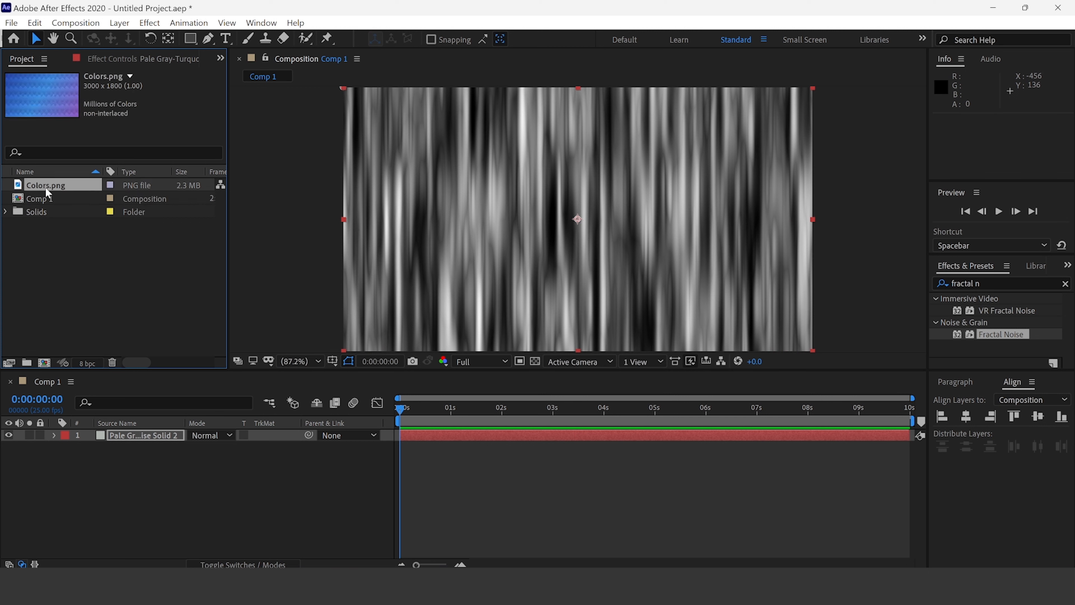
drag(62, 186, 130, 454)
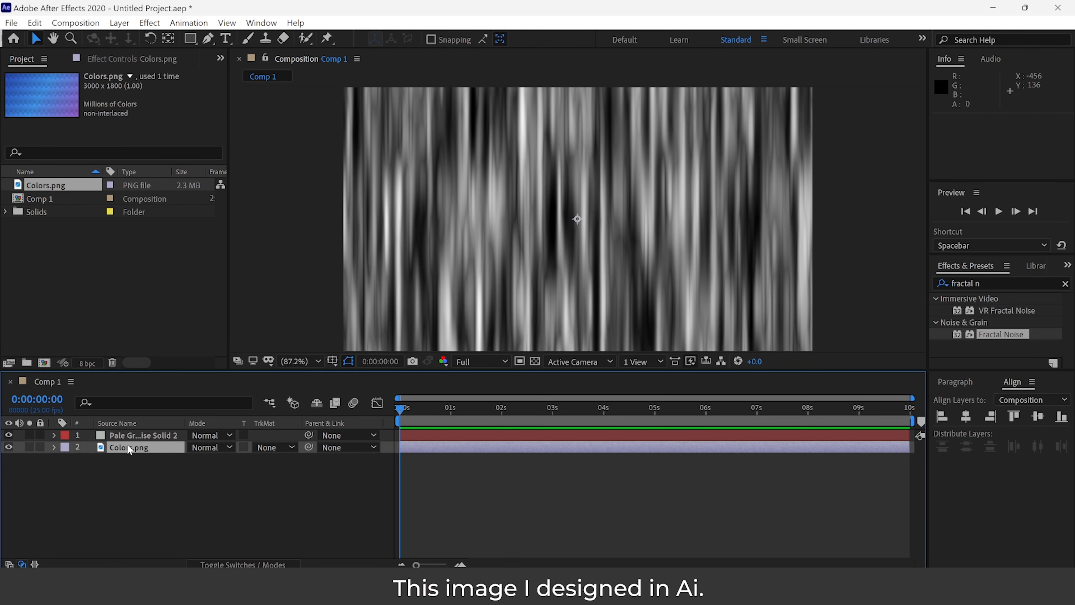
click(8, 435)
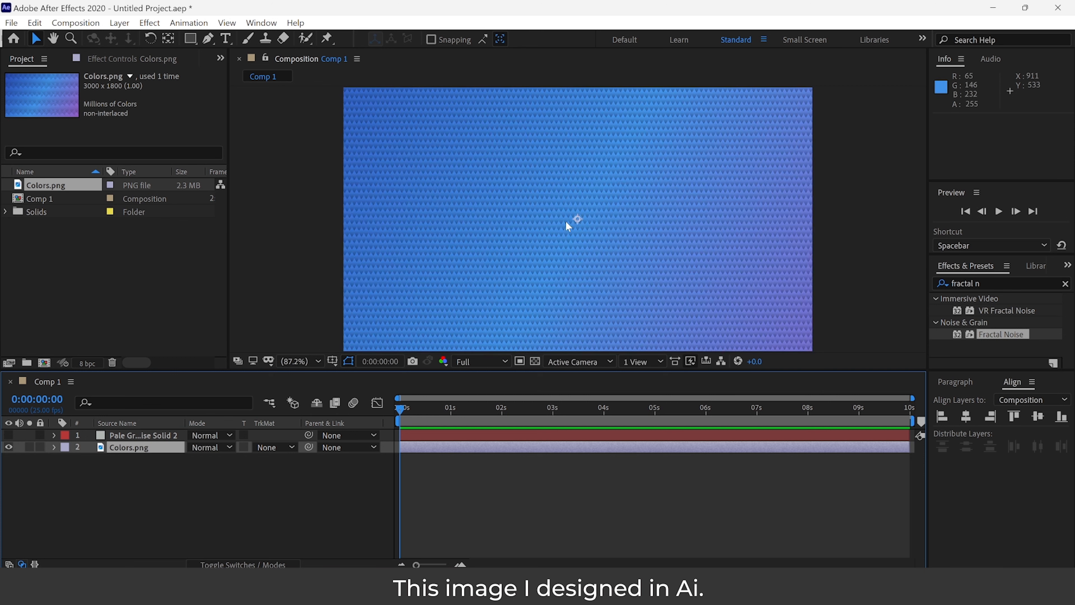
click(9, 435)
Step: Set the noise solid's blending mode to Overlay over the Colors.png layer
click(141, 435)
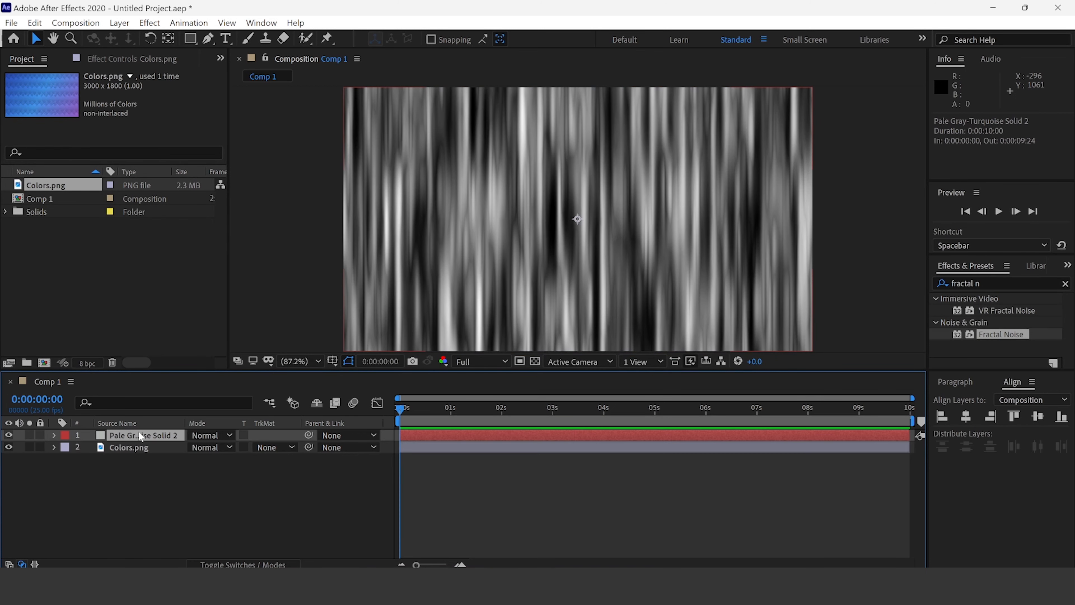
click(142, 448)
click(231, 435)
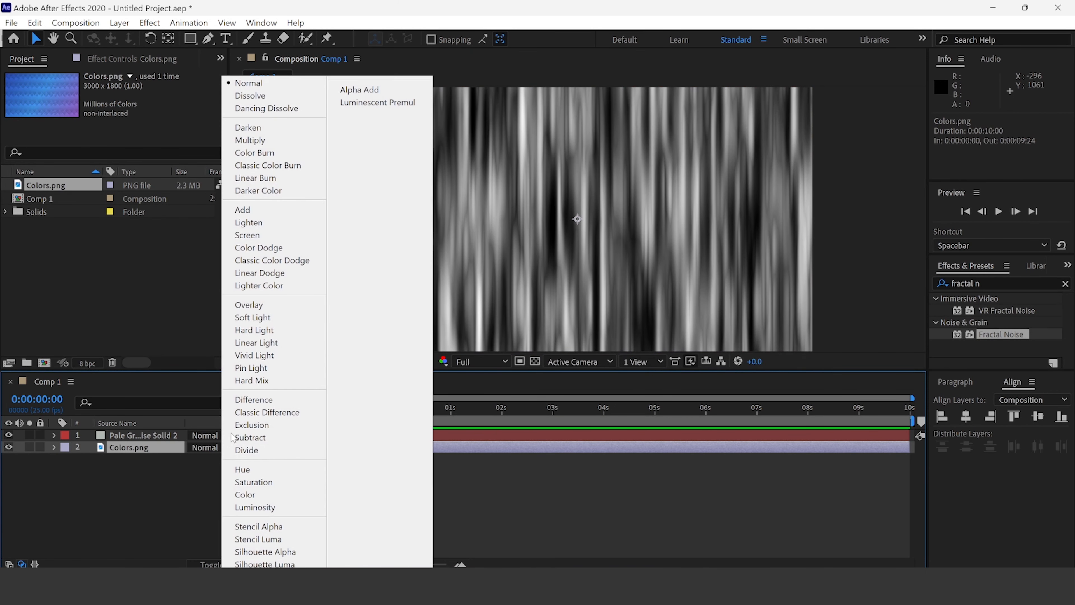
click(281, 305)
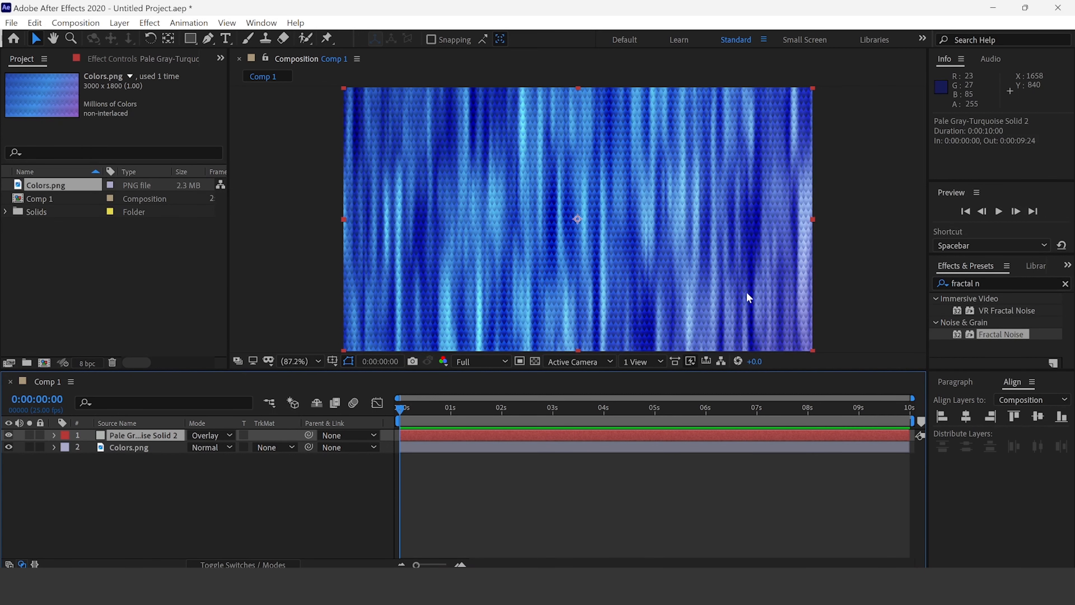
Step: Apply the Displacement Map effect to Colors.png and use Pale Gray-Turquoise Solid 2 as its displacement map layer
click(1066, 283)
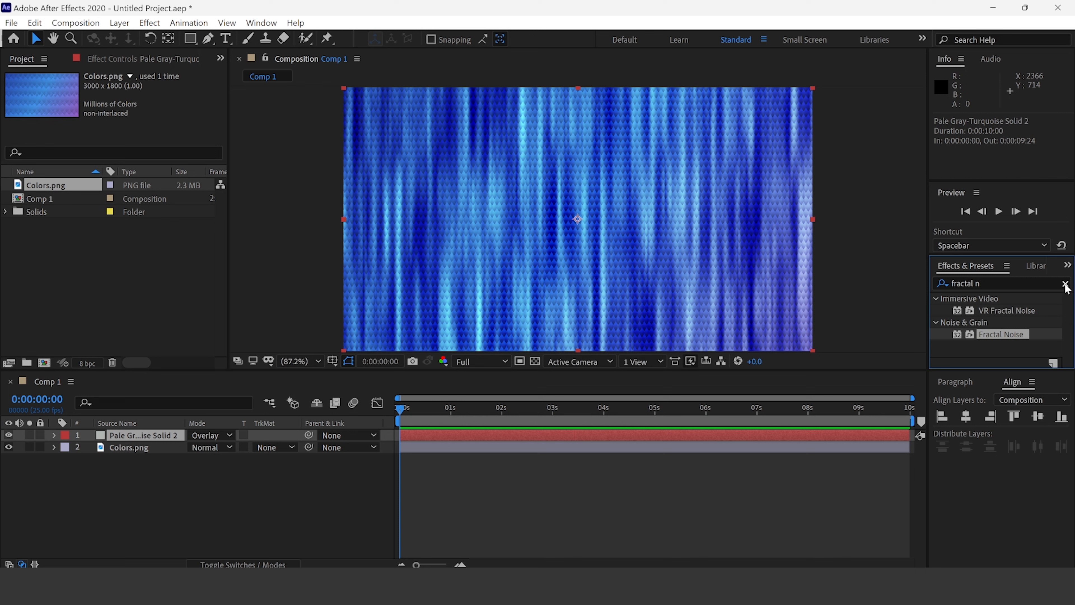
click(1014, 280)
text(map)
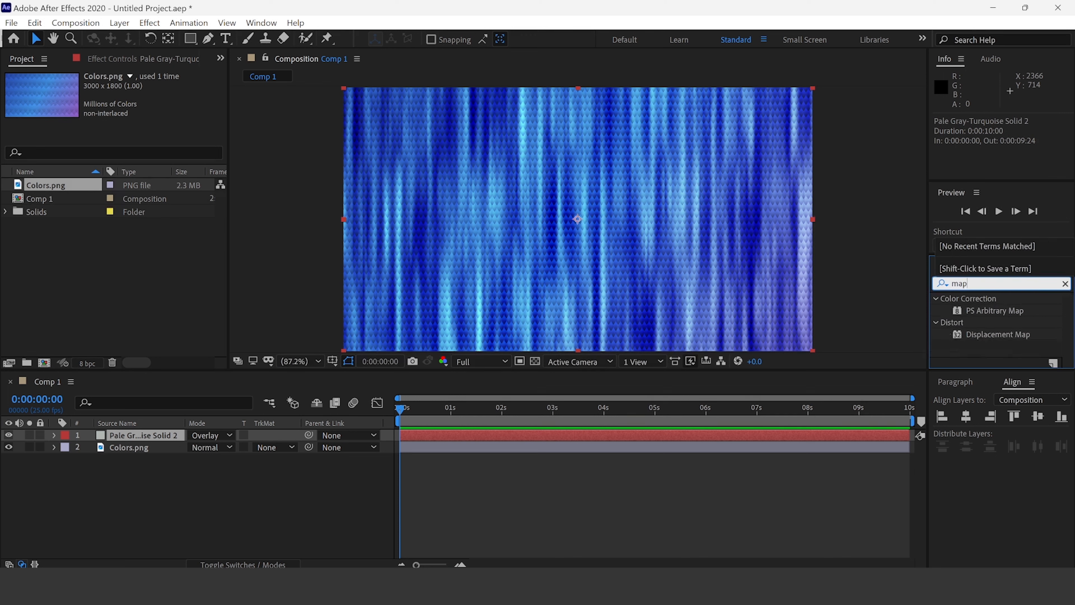
click(1024, 335)
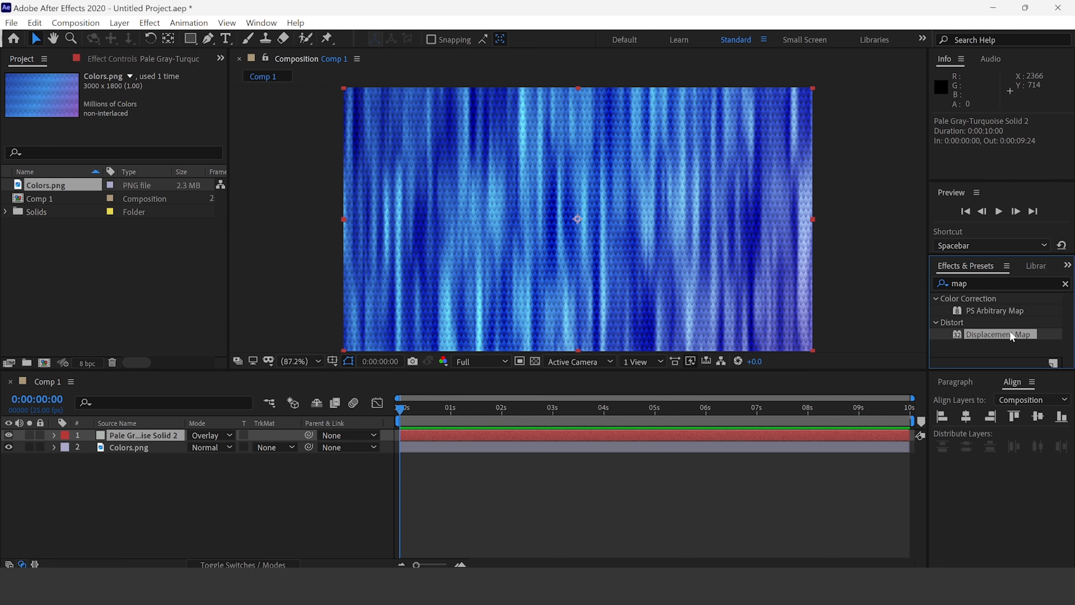
drag(997, 341, 169, 454)
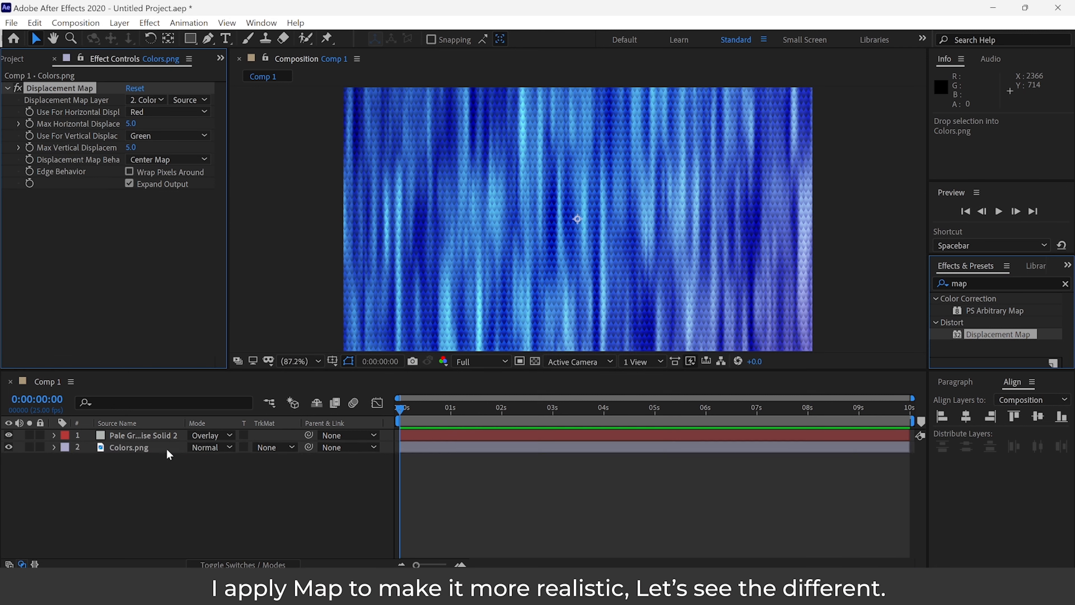
click(146, 100)
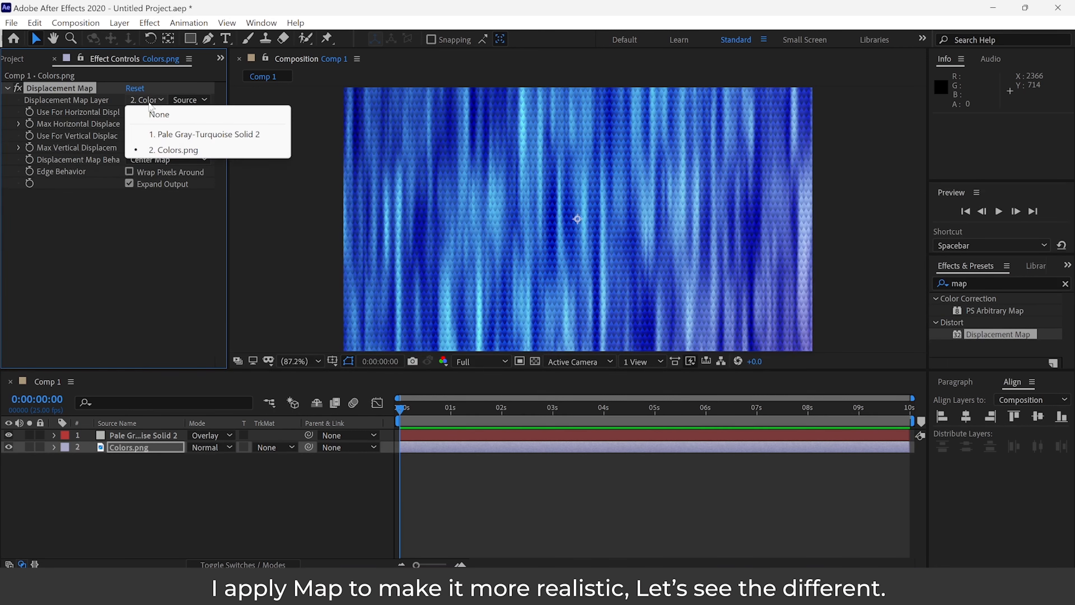
click(204, 135)
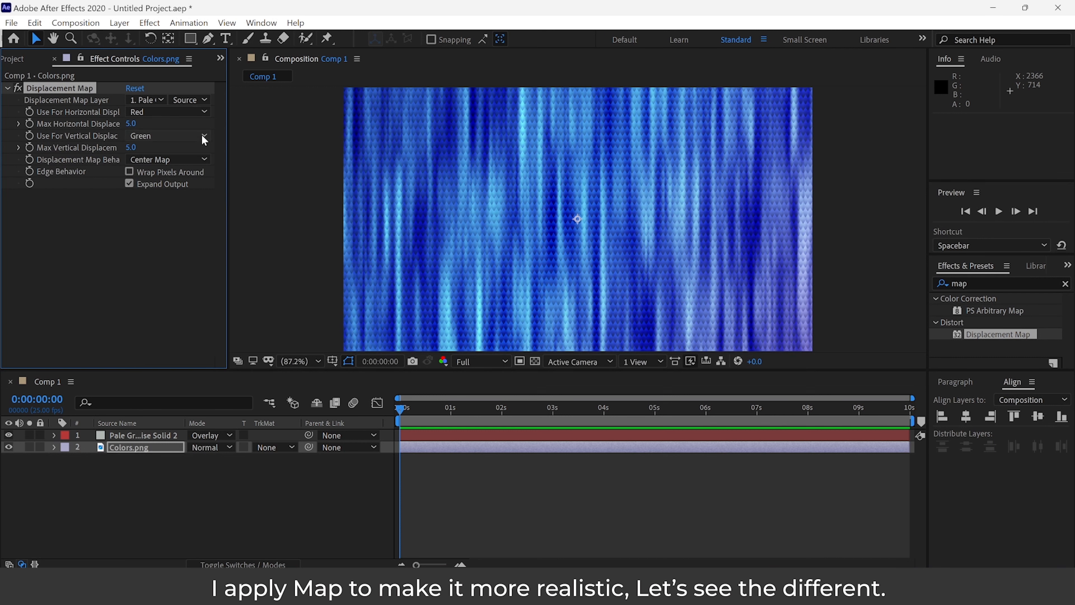
Step: Compare the curtain pattern up close with the Displacement Map effect switched off and on
scroll(420, 214, up, 3)
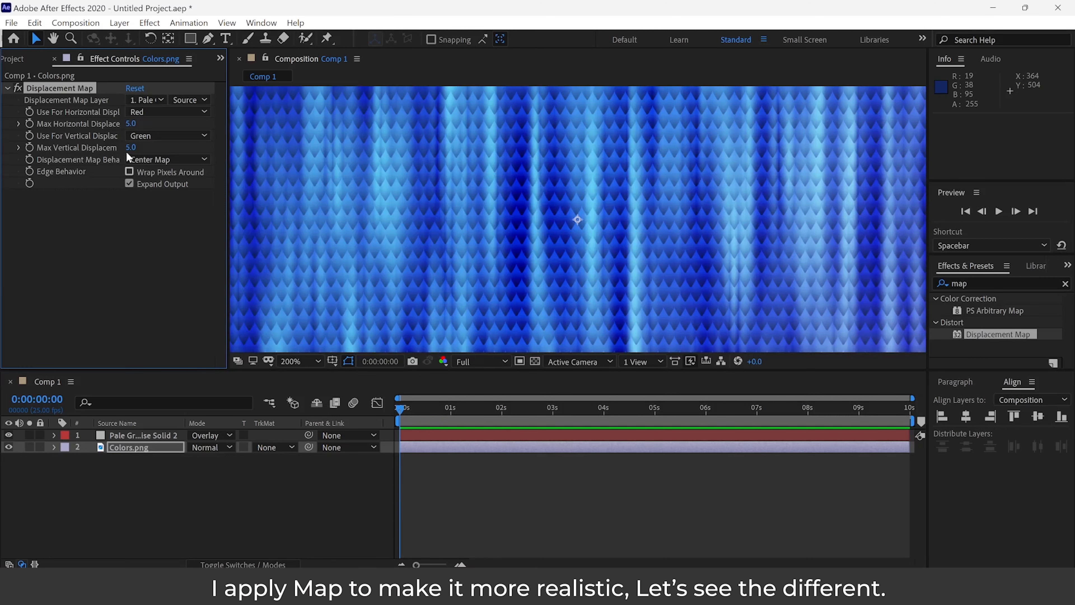
click(18, 89)
click(18, 89)
click(312, 361)
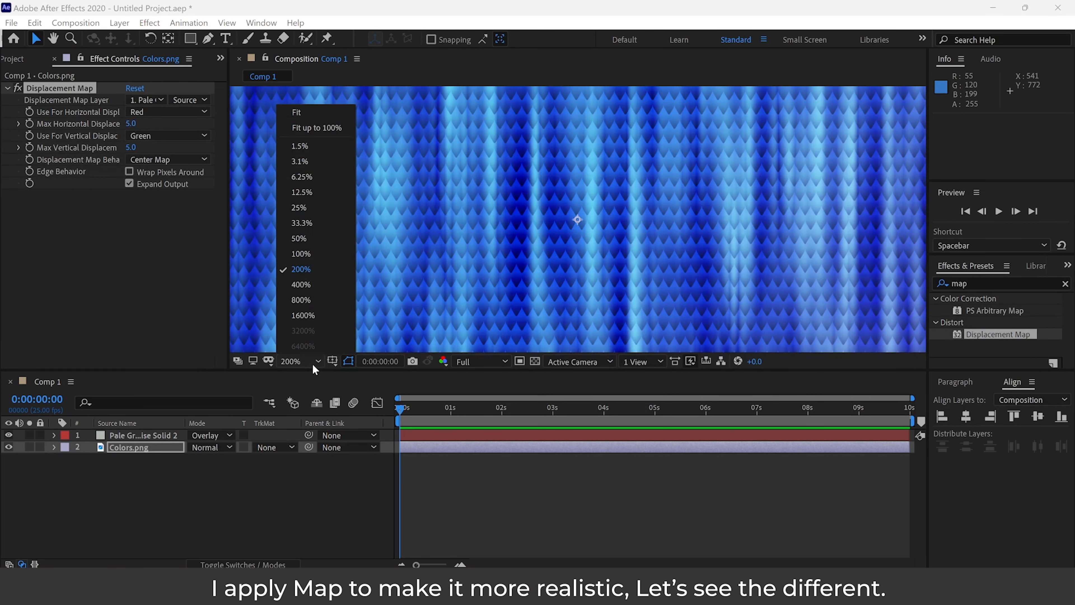
click(328, 124)
click(285, 493)
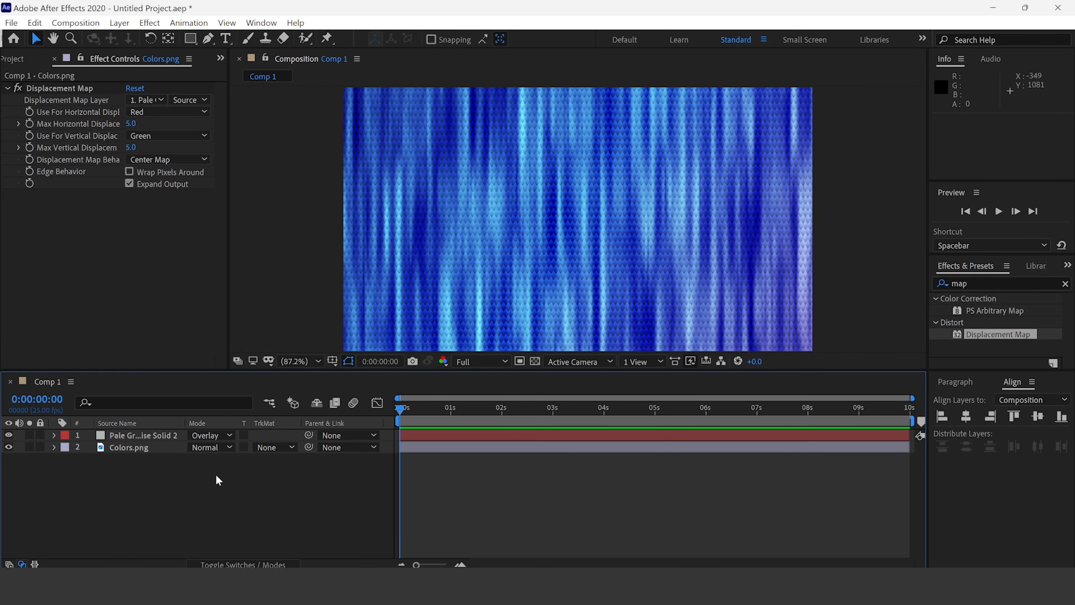
Step: Pre-compose the noise solid and Colors.png layers together into a new composition named Curtain
click(140, 437)
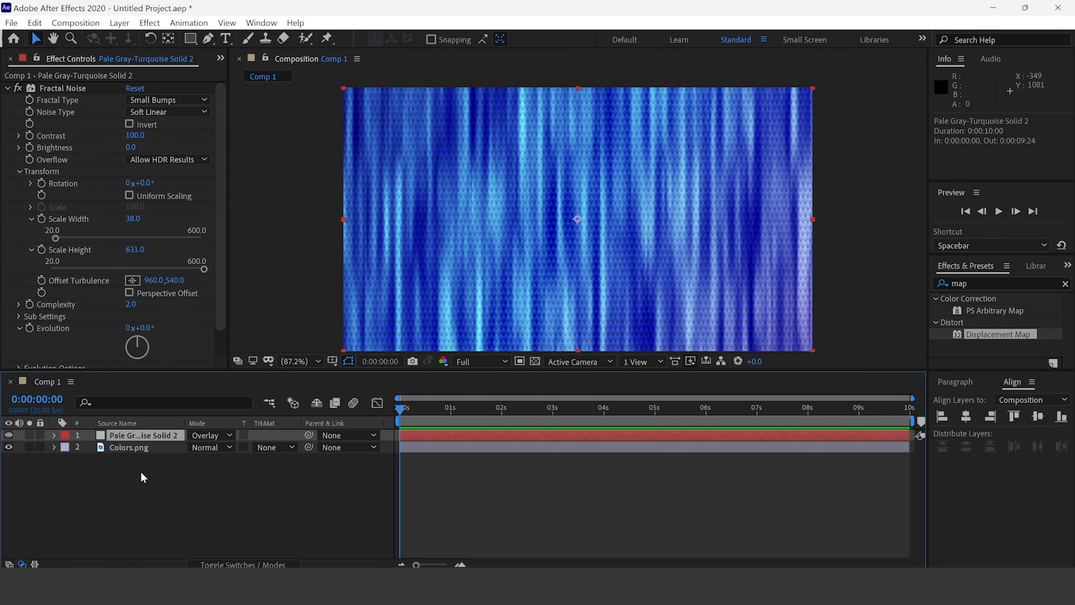
click(144, 447)
shift+click(155, 439)
right_click(156, 439)
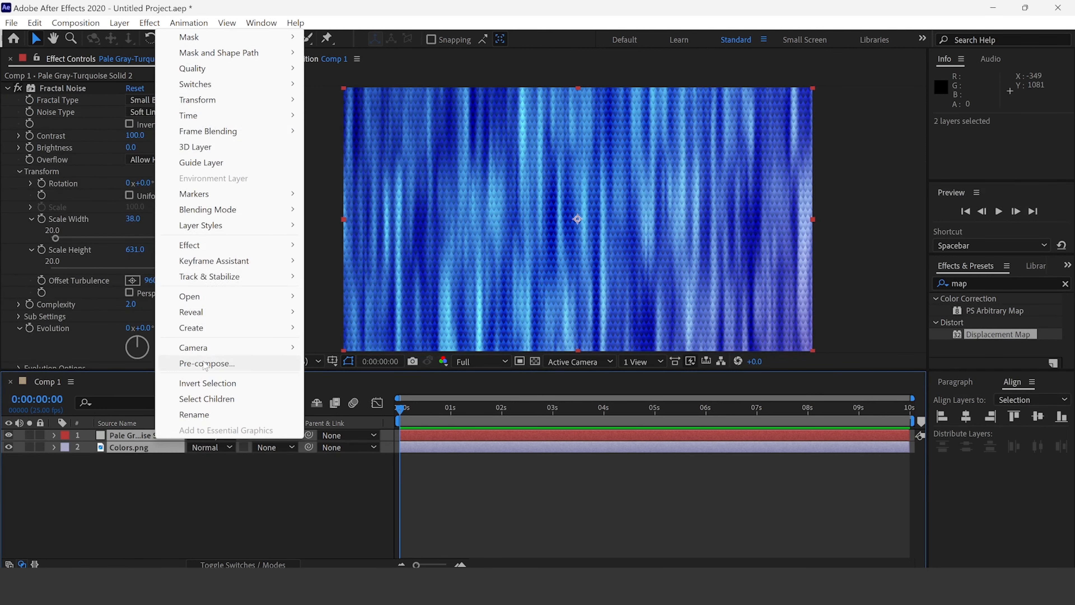
click(213, 363)
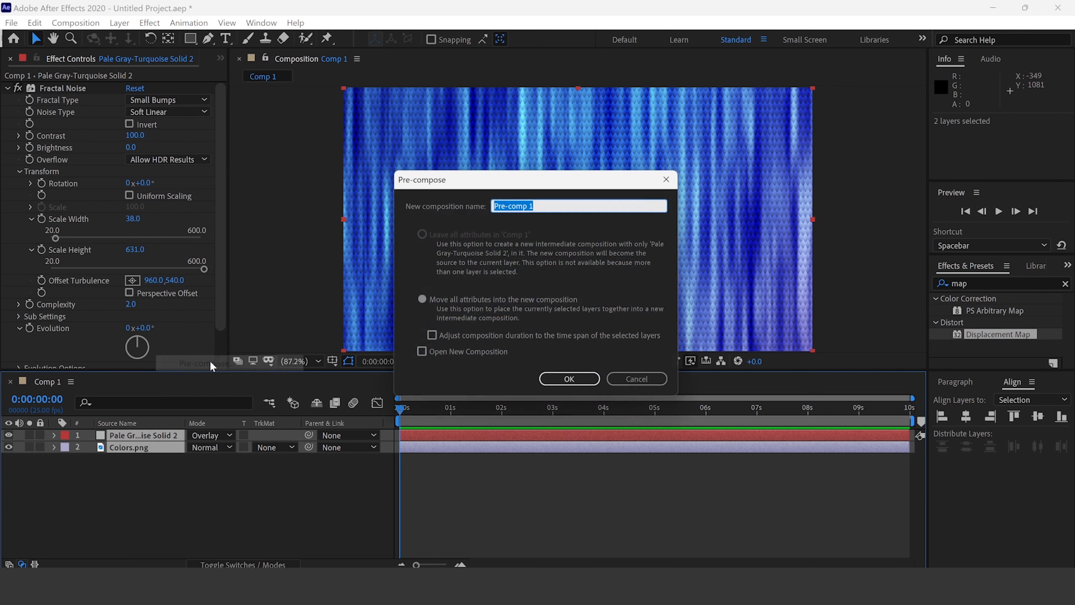
text(Curt)
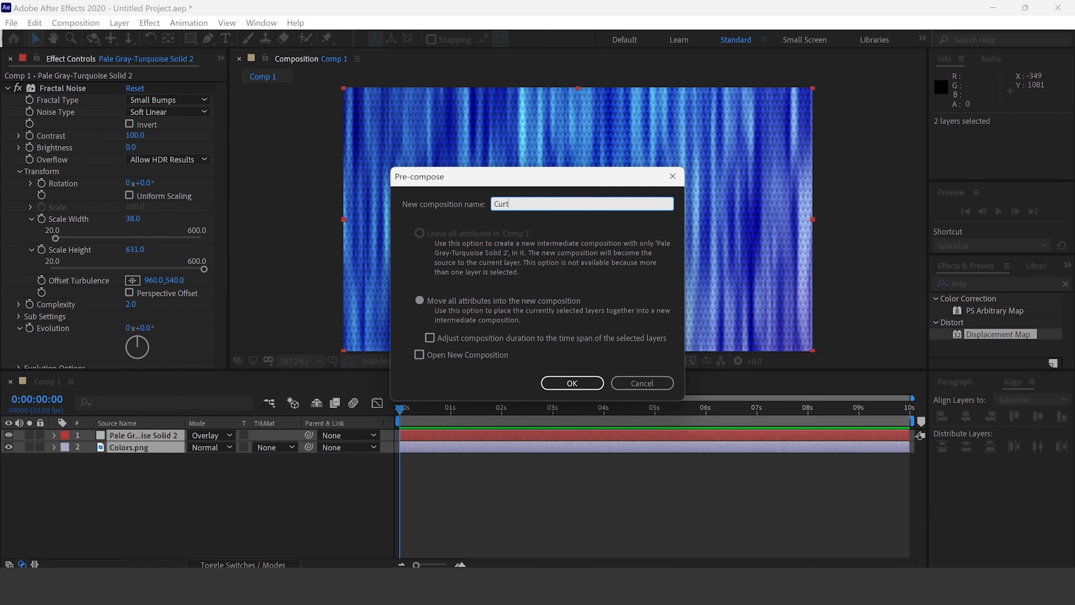
text(ain)
key(Return)
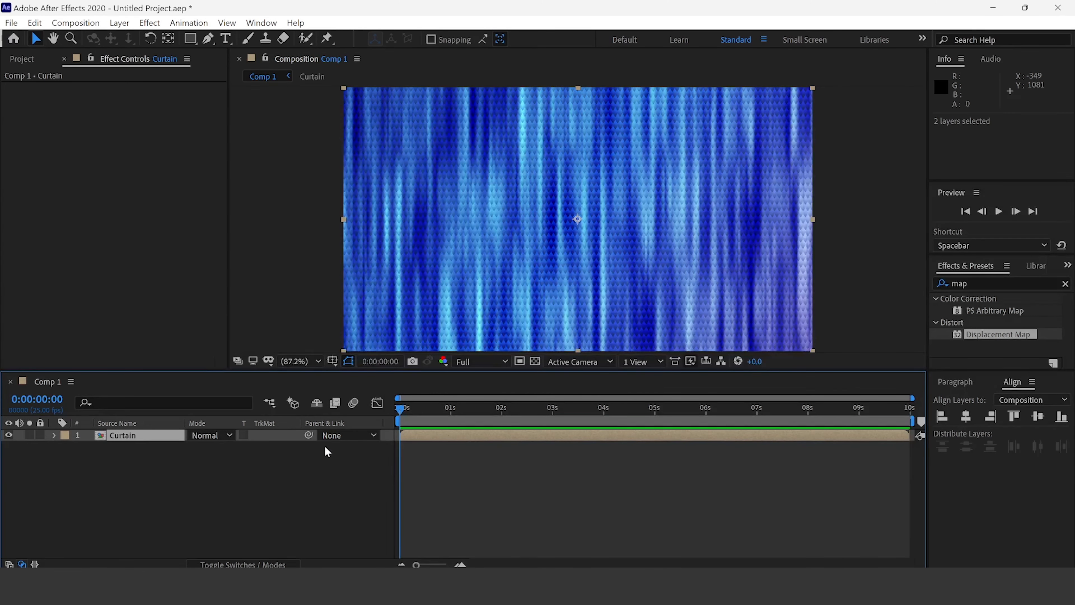
Step: Find the Bezier Warp effect and apply it to the Curtain layer
click(1066, 284)
text(be)
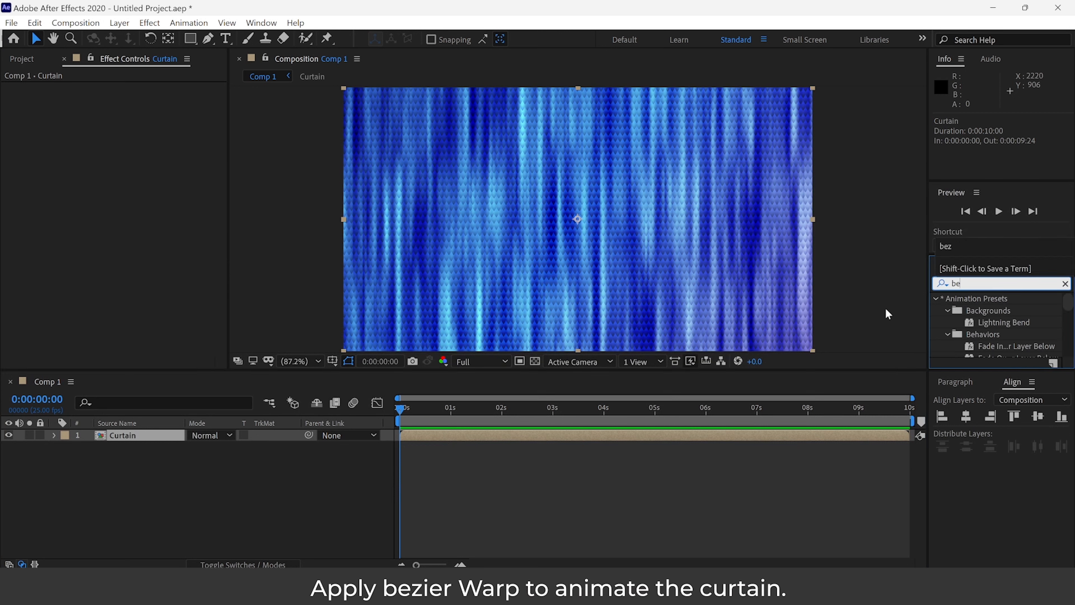
text(z)
drag(995, 309, 730, 436)
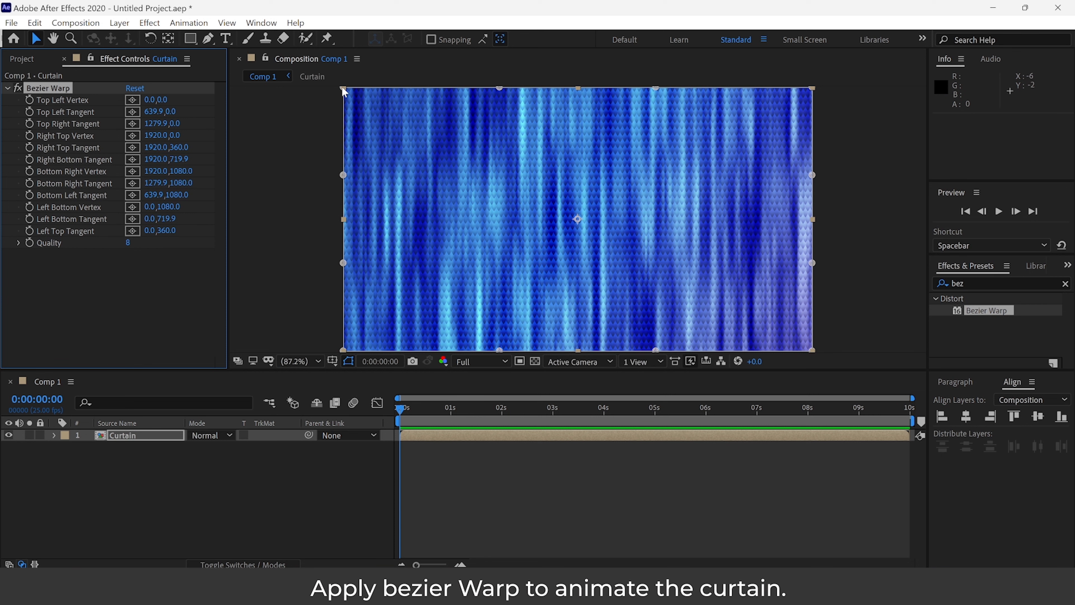
Step: Try moving the Bezier Warp's Top Left Vertex slightly inward, and restore its coordinates to 0, 0
drag(342, 88, 348, 98)
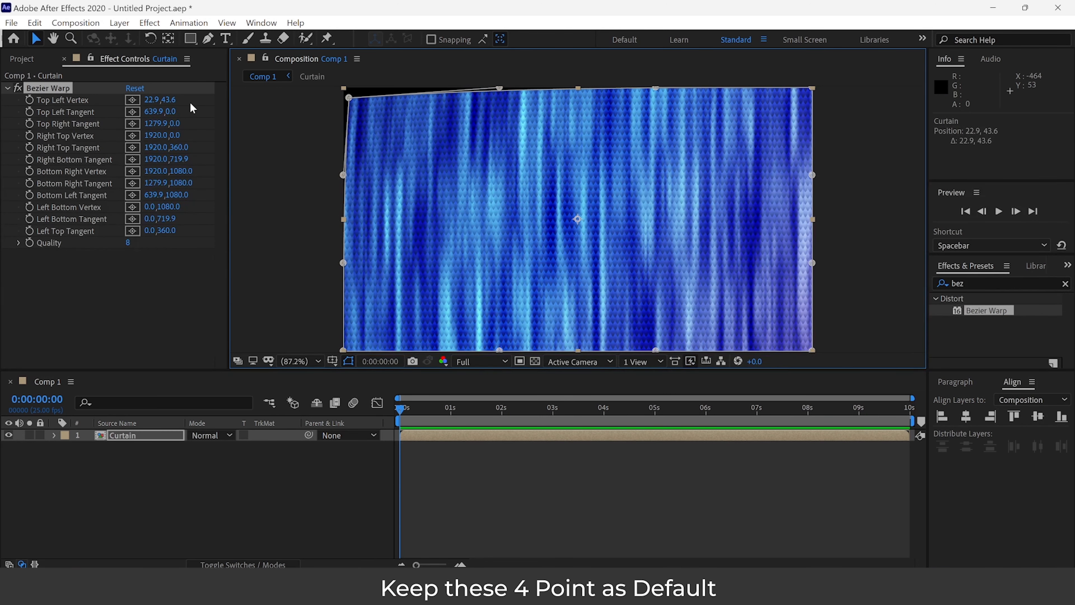
click(154, 100)
text(00)
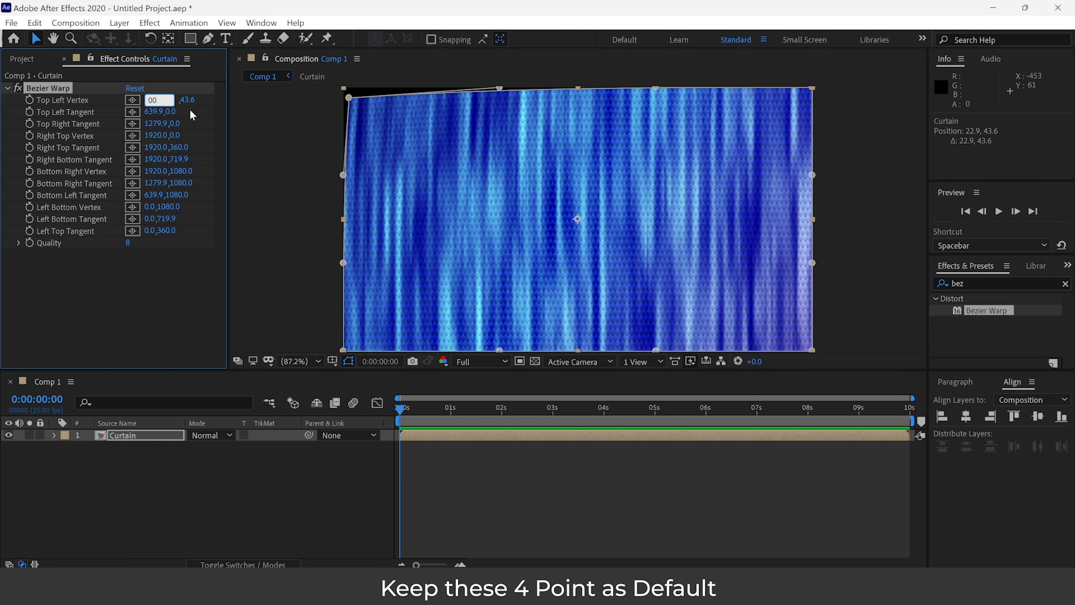
key(Return)
click(189, 99)
text(0)
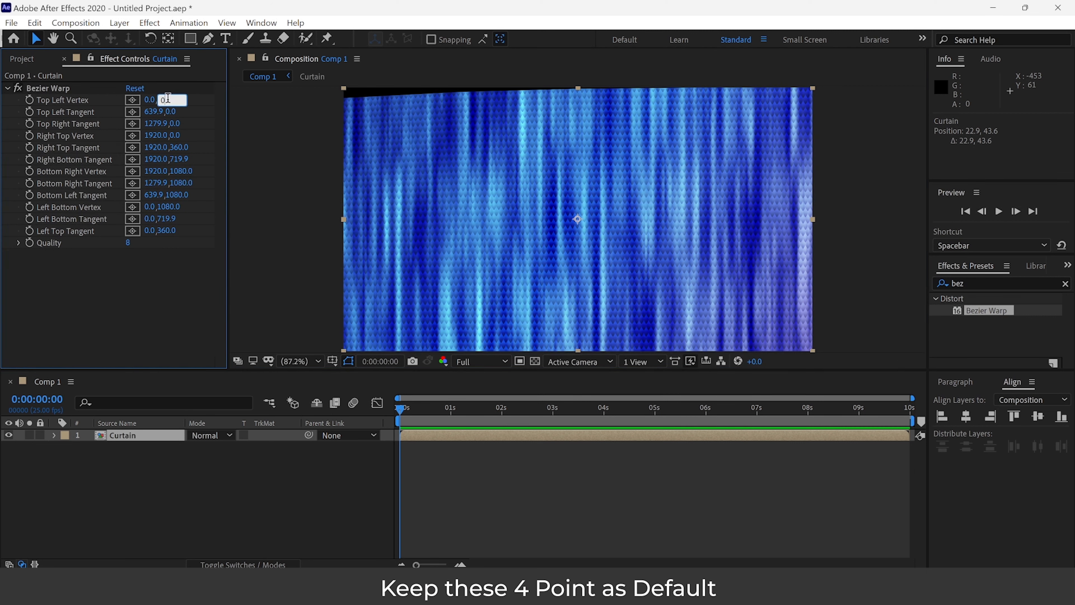
key(Return)
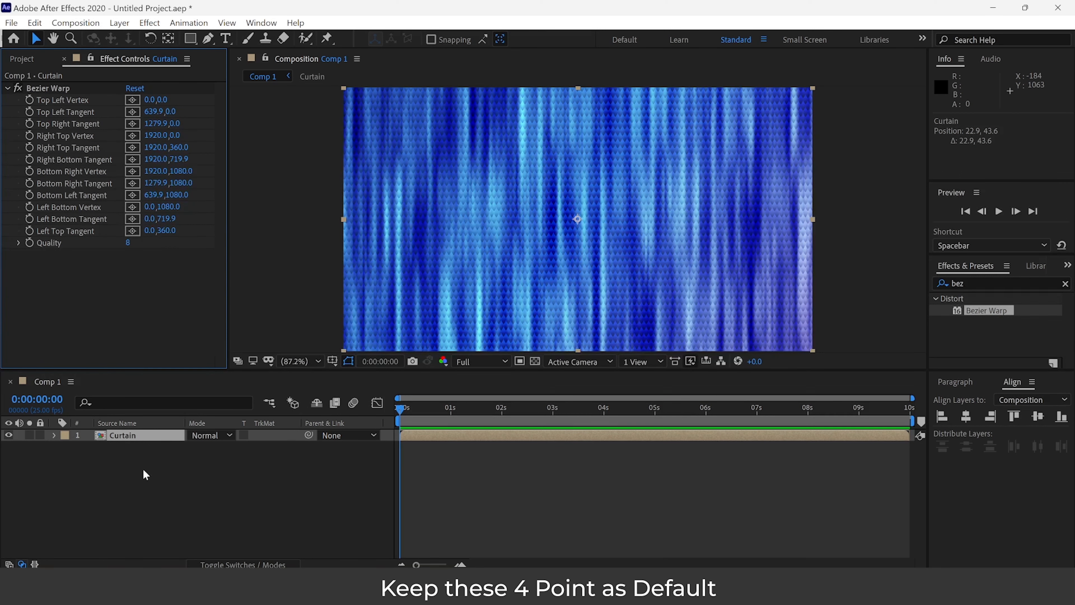
Step: Test the Bezier Warp's Left Bottom Vertex, Left Bottom Tangent and Left Top Tangent by shifting each inward and undoing each move
click(134, 436)
click(387, 149)
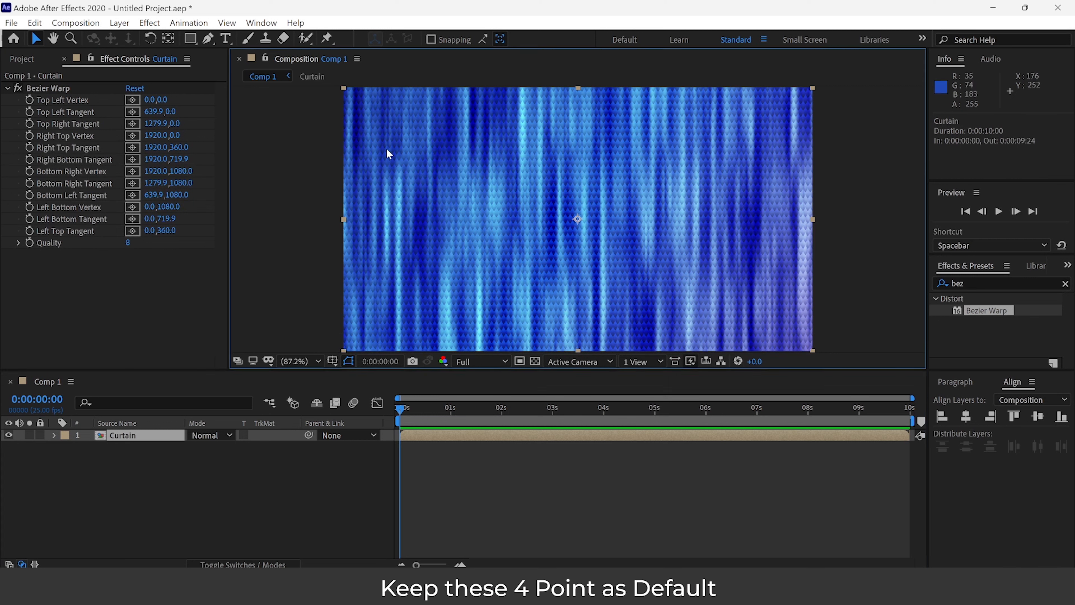
click(48, 80)
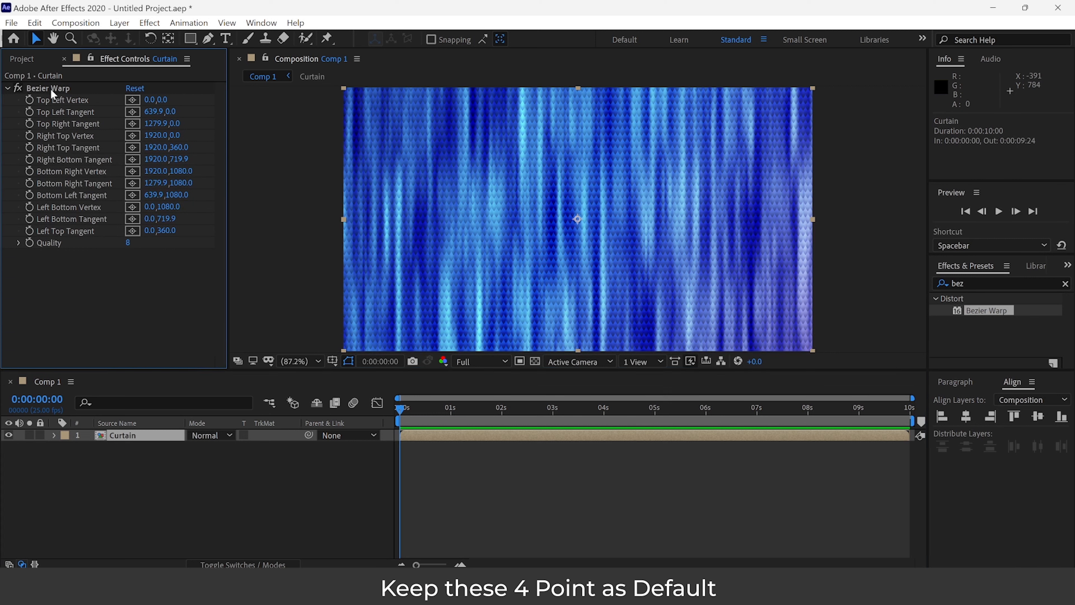
click(50, 89)
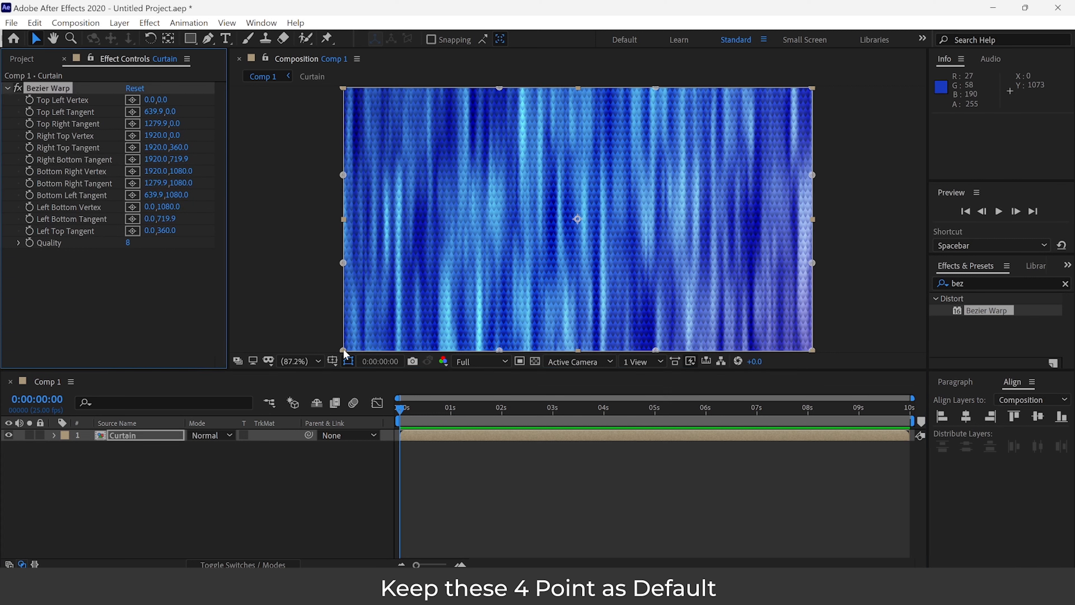
drag(343, 349, 352, 337)
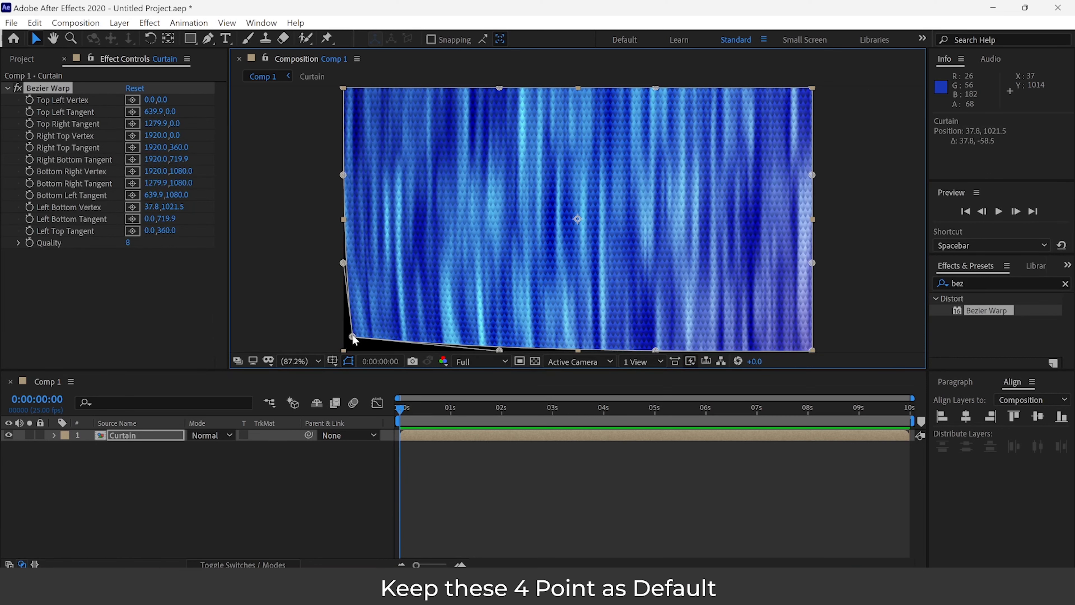
key(ctrl+z)
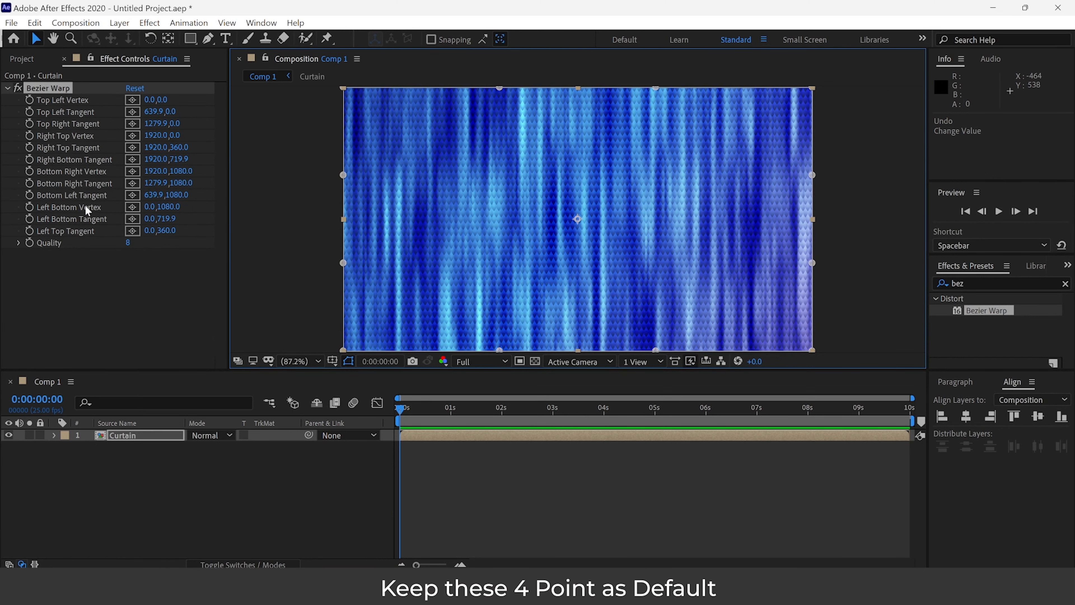
drag(344, 263, 357, 267)
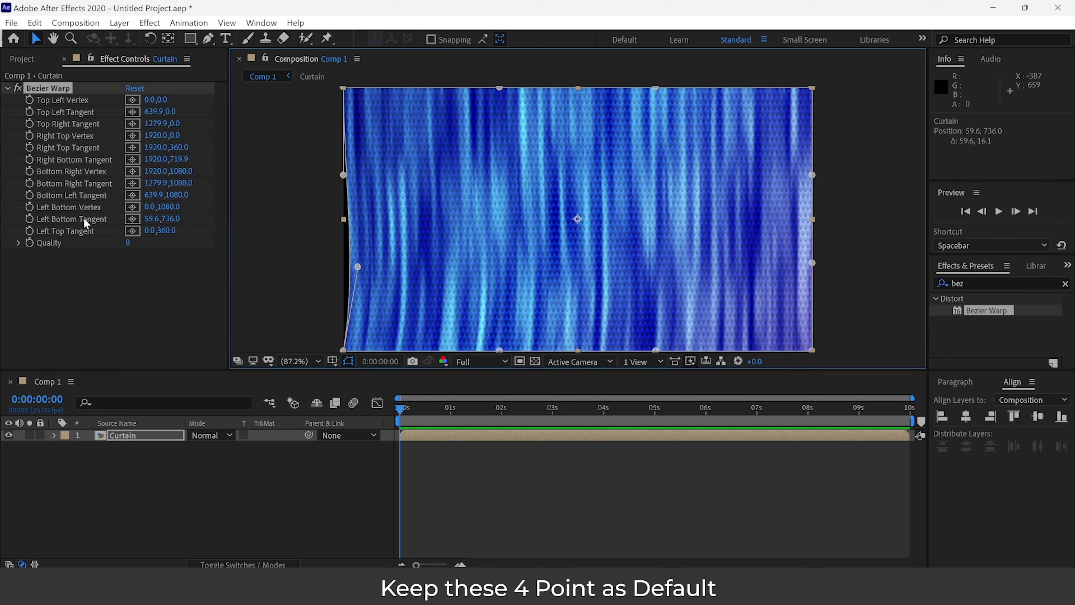
key(ctrl+z)
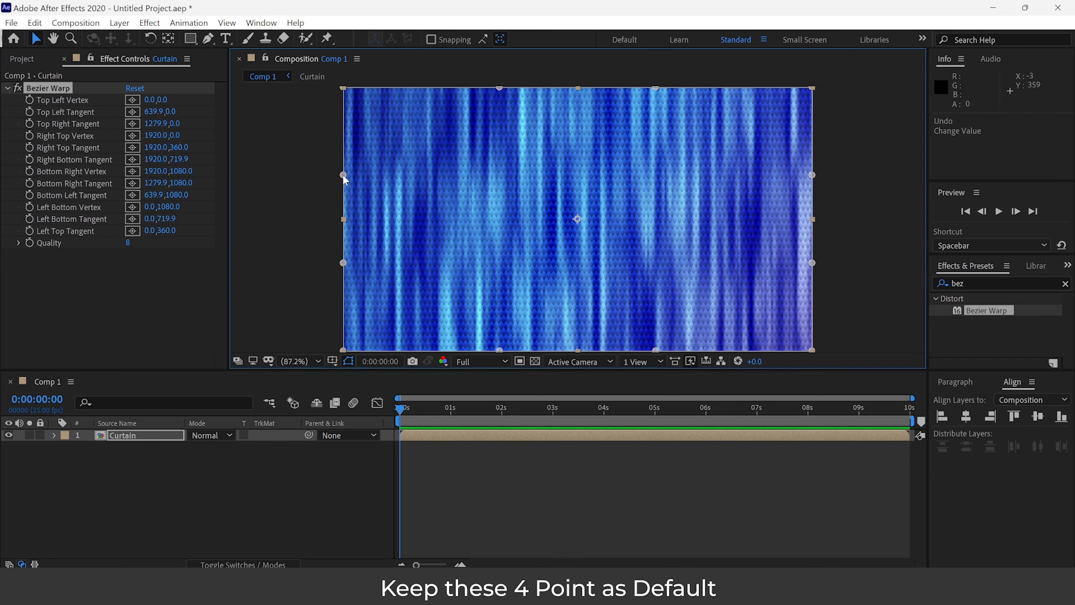
drag(343, 174, 357, 180)
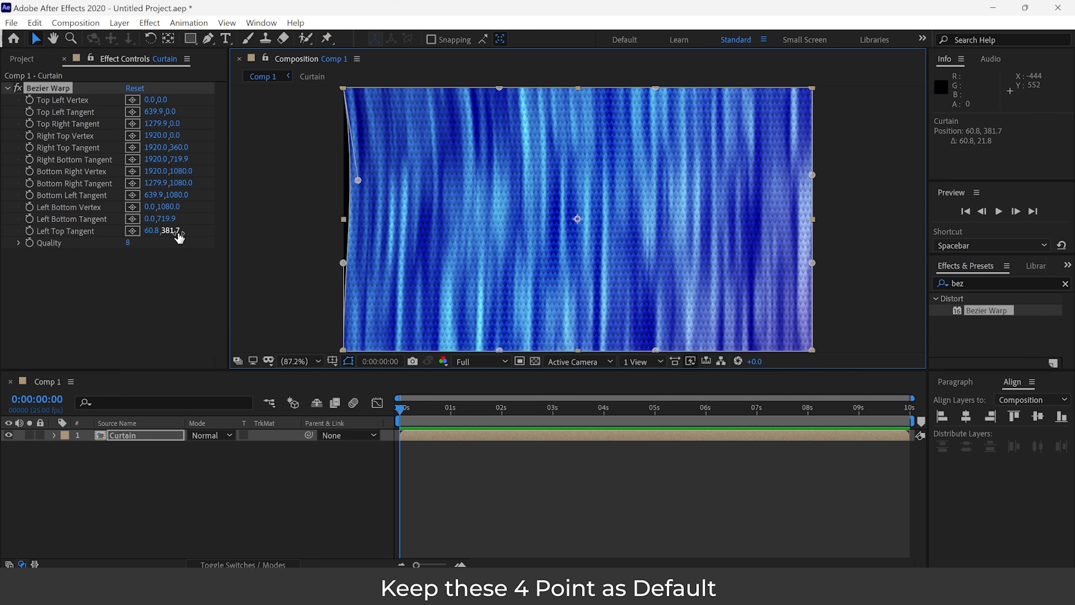
key(ctrl+z)
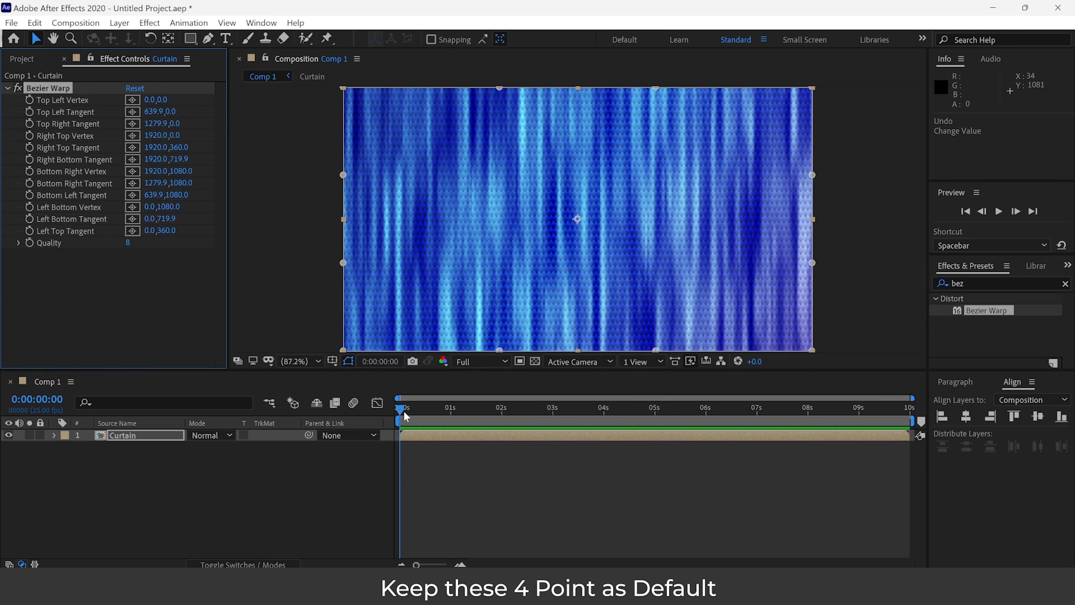
Step: Enable keyframing at 0 seconds for the Bezier Warp properties from Top Left Tangent through Bottom Left Tangent, and show their keyframes in the timeline
drag(406, 417, 452, 415)
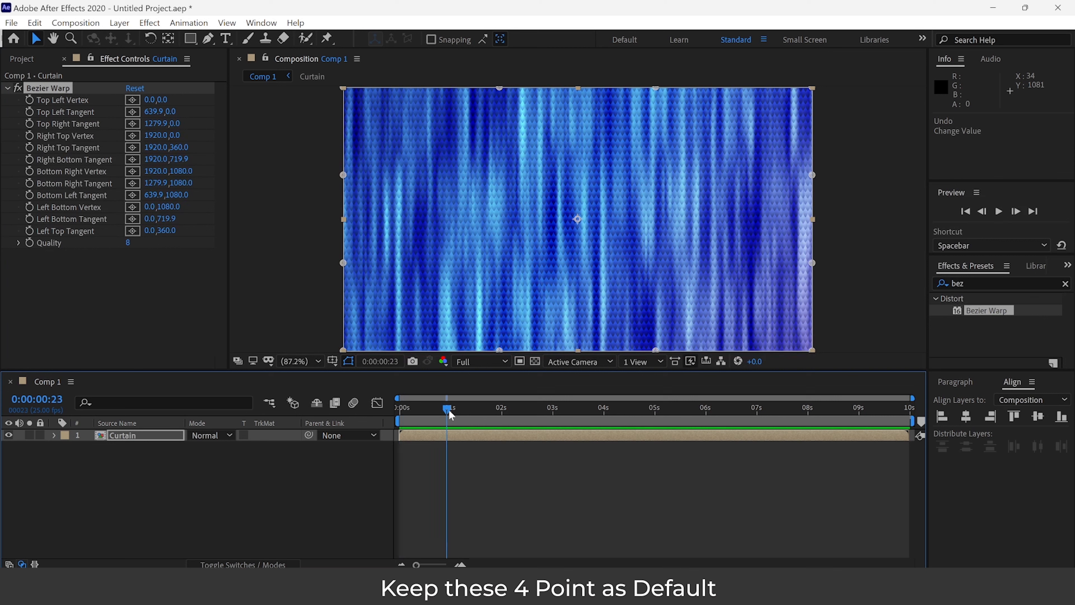
click(29, 114)
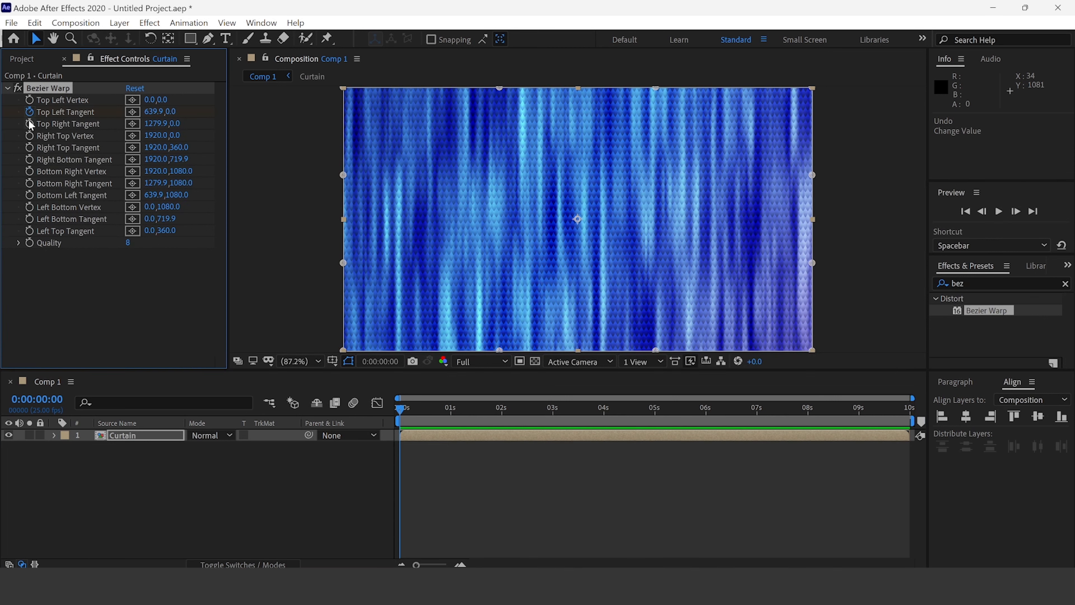
click(30, 193)
click(402, 408)
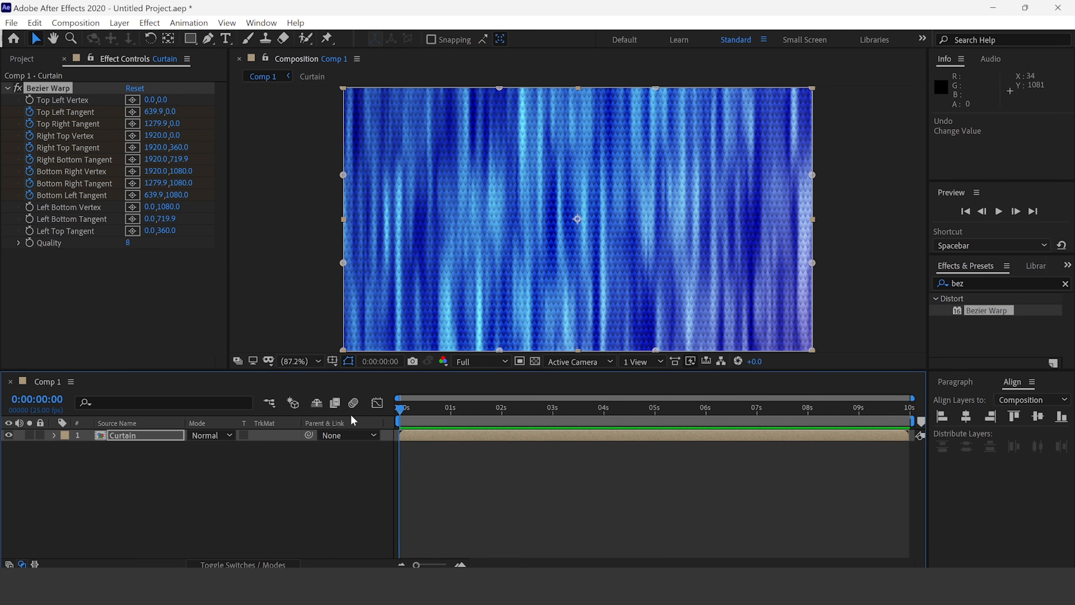
key(u)
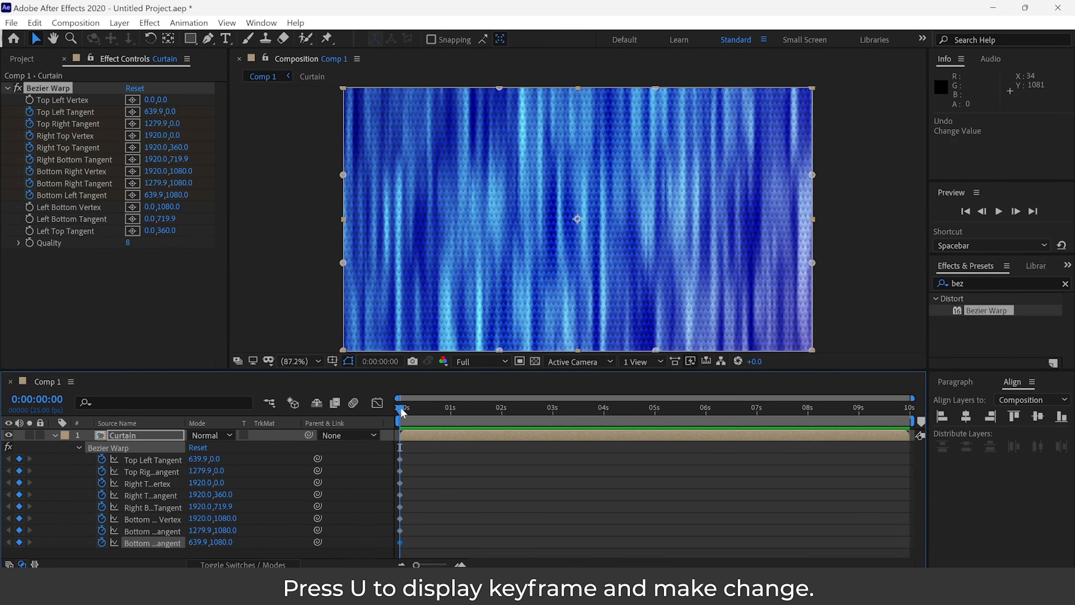
Step: At 0:00:01:00, move Top Left Tangent to 239.8,0, Top Right Tangent to 430.3,0, Bottom Left Tangent to 289.1,1080 and Bottom Right Tangent to 526.6,1080
drag(494, 417, 452, 415)
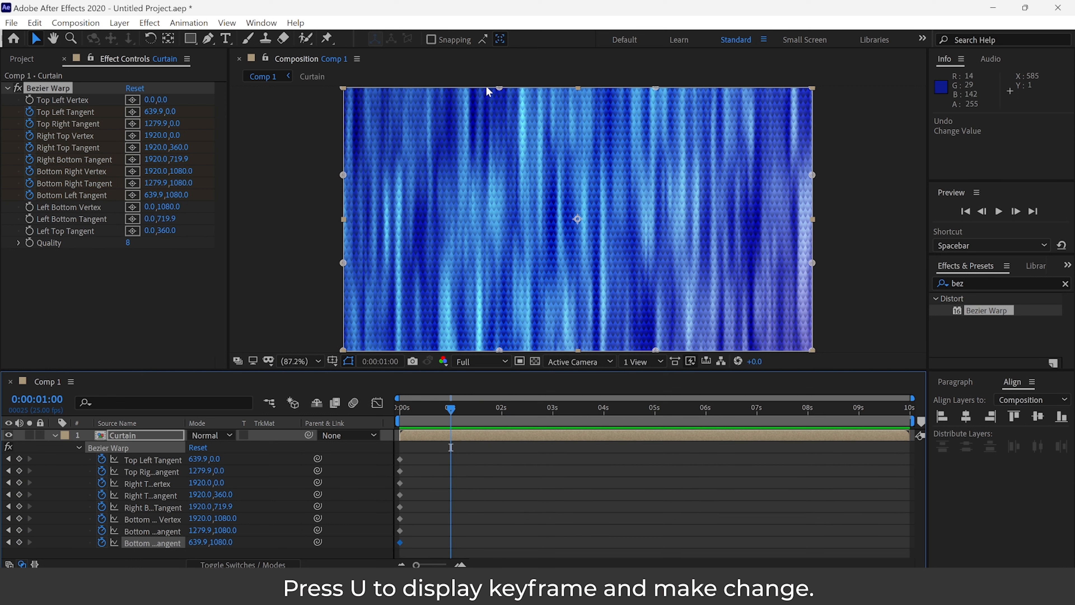
drag(496, 88, 399, 91)
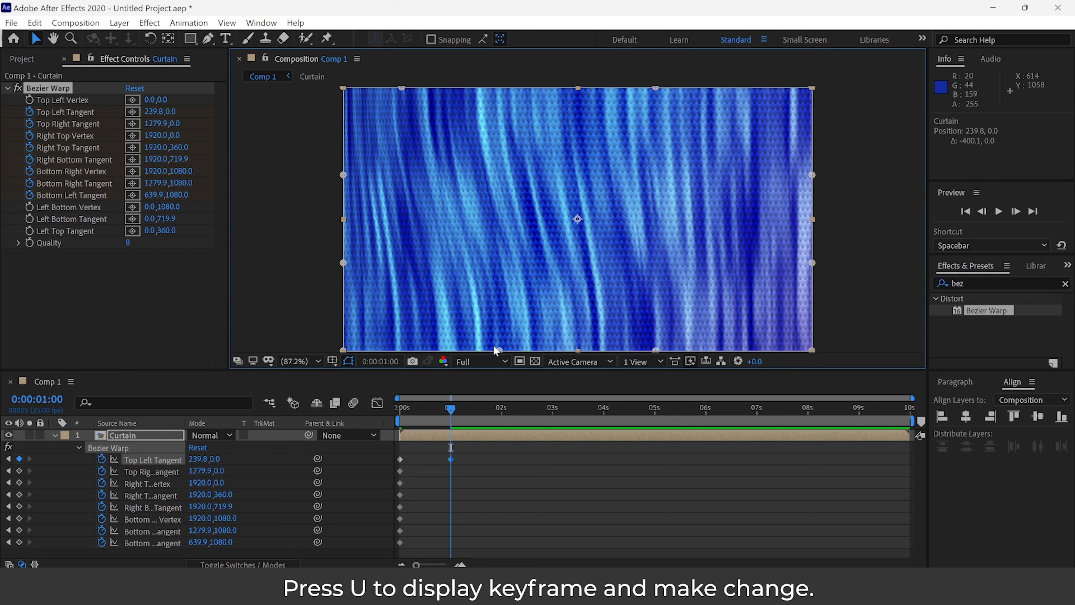
drag(654, 88, 448, 92)
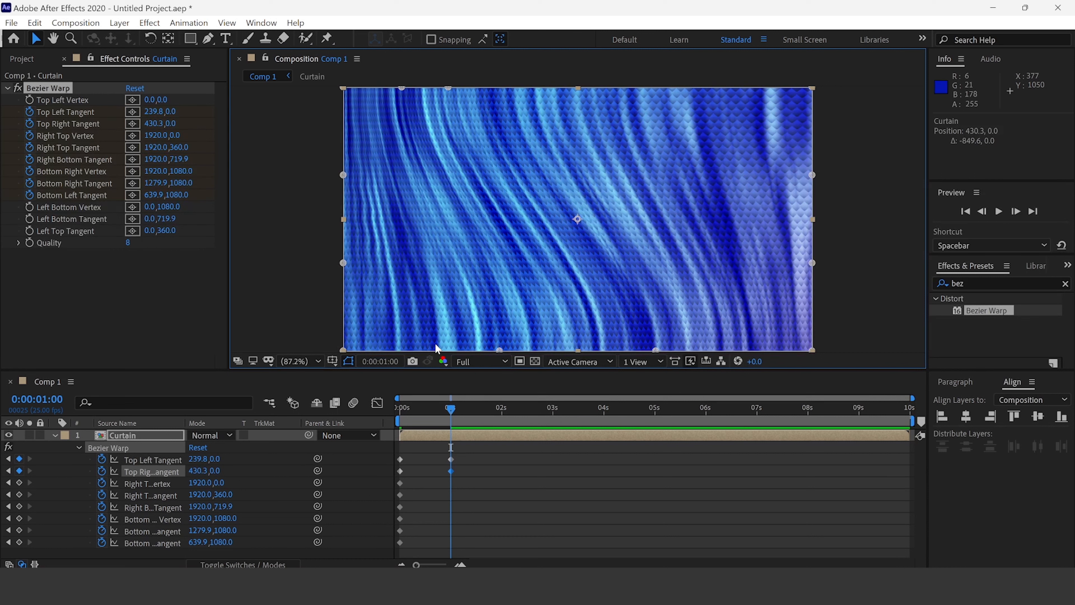
drag(455, 356, 412, 351)
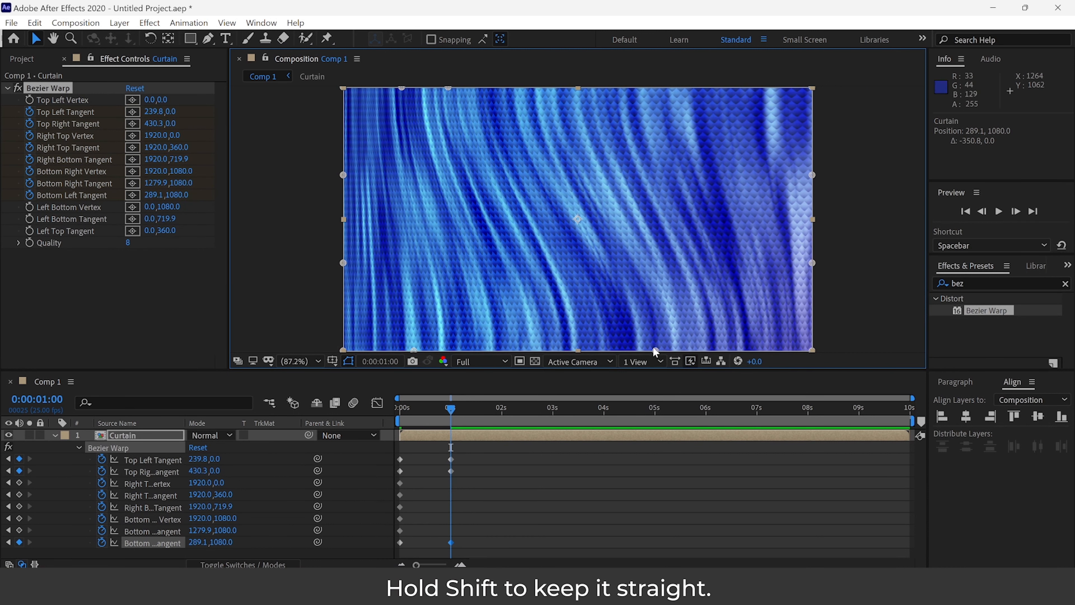
drag(656, 349, 472, 345)
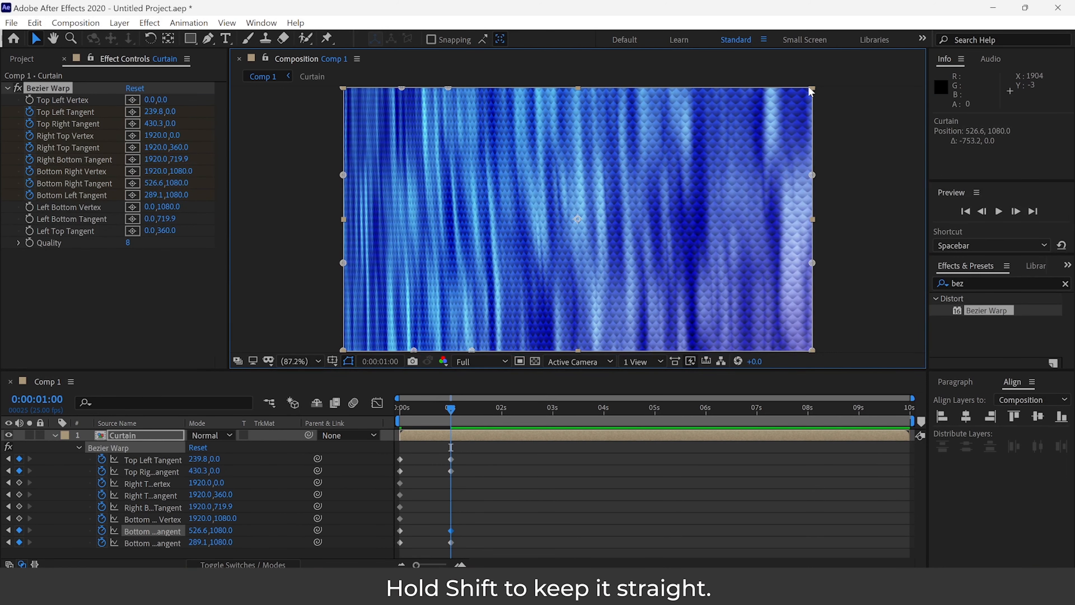
Step: At 0:00:01:00, set Right Top Vertex to 696.7,0, Right Top Tangent to 879,387.5, Bottom Right Vertex to 907.6,1080 and Right Bottom Tangent to 767.8,741.7
drag(812, 88, 509, 90)
key(shift)
key(shift)
key(shift)
key(shift)
key(shift)
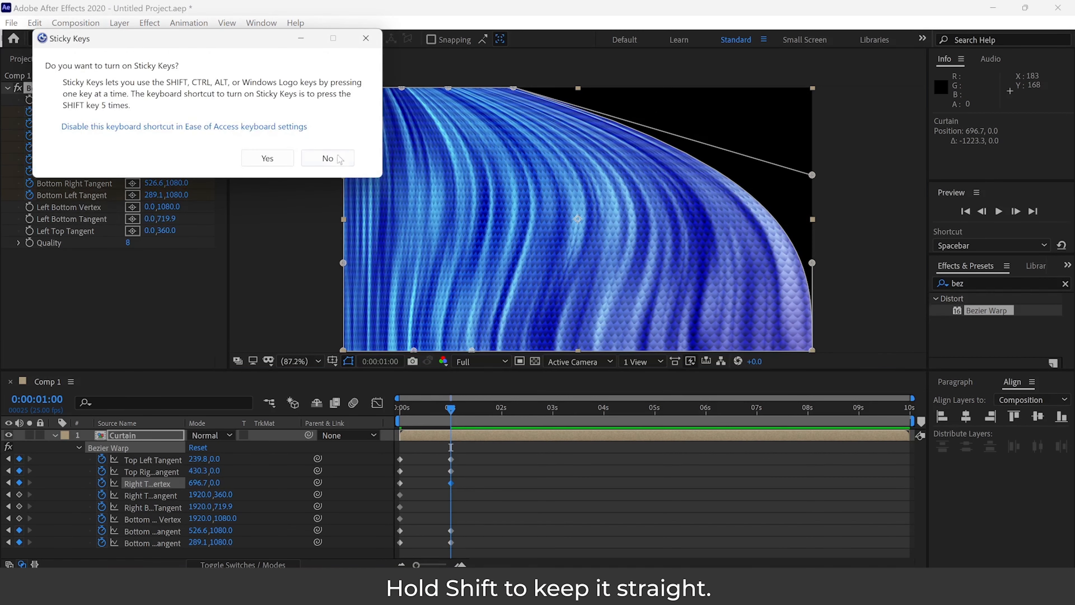
click(328, 158)
drag(809, 175, 554, 180)
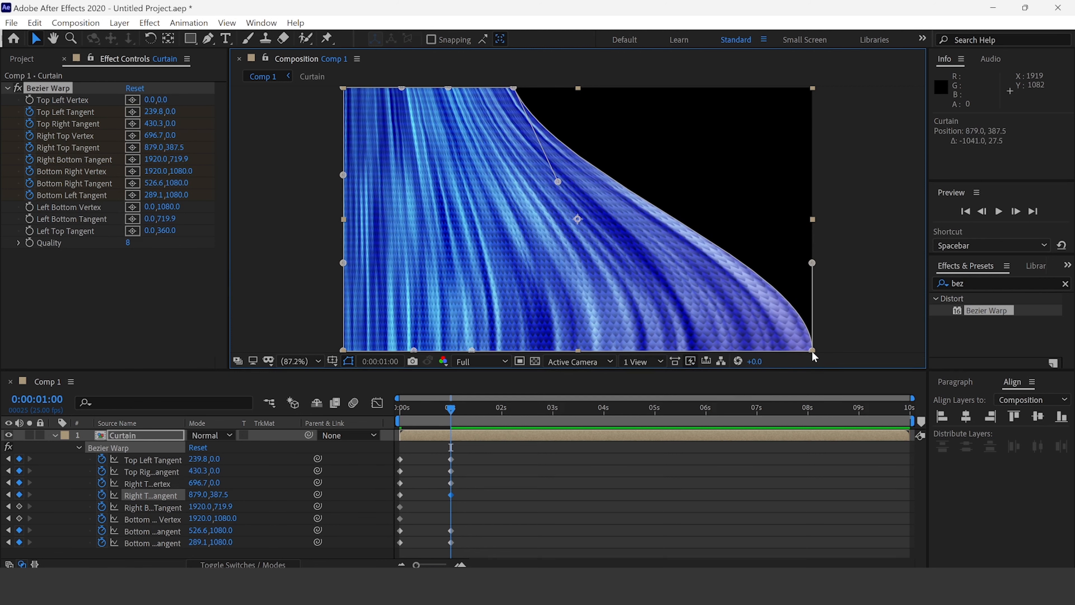
drag(811, 350, 565, 351)
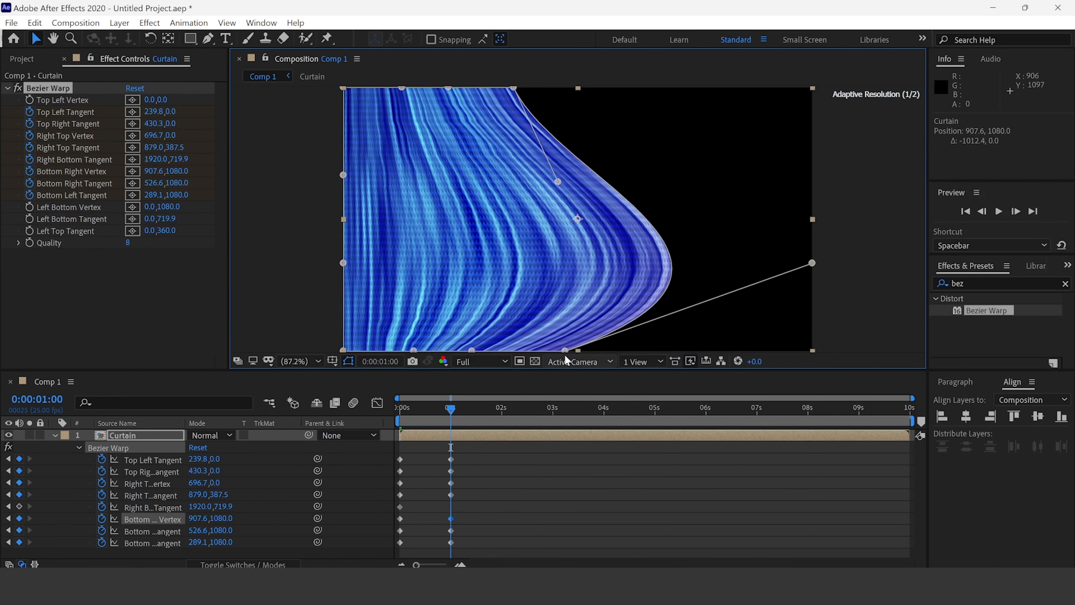
drag(812, 263, 531, 270)
Step: At 0:00:01:19, move Bottom Left Tangent to 157.3,1080, Bottom Right Tangent to 327.1,1080 and Bottom Right Vertex to 468.5,1080
drag(448, 412, 489, 432)
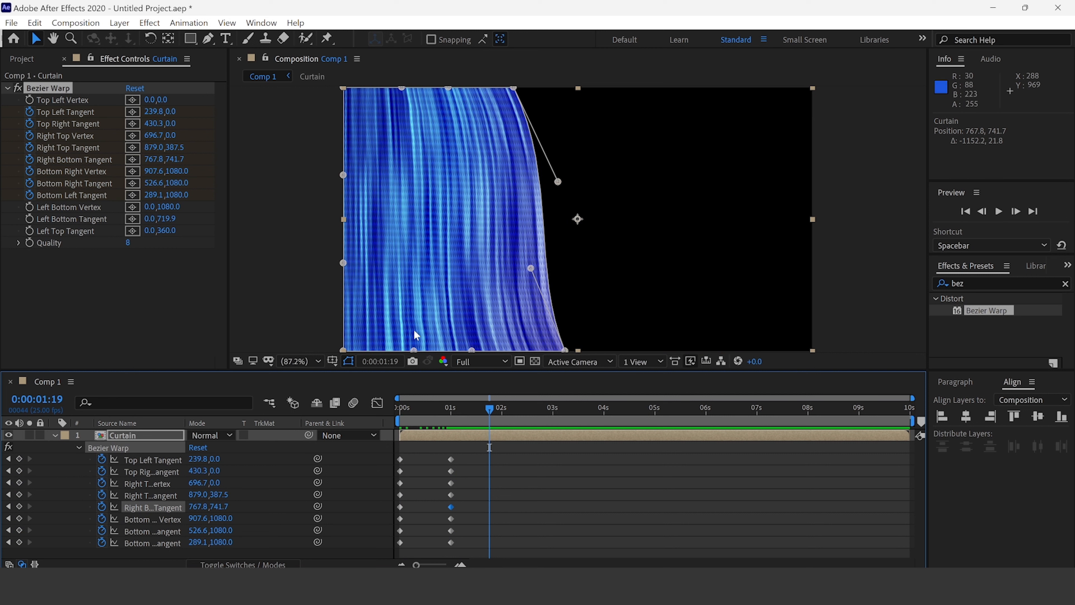
drag(412, 349, 381, 350)
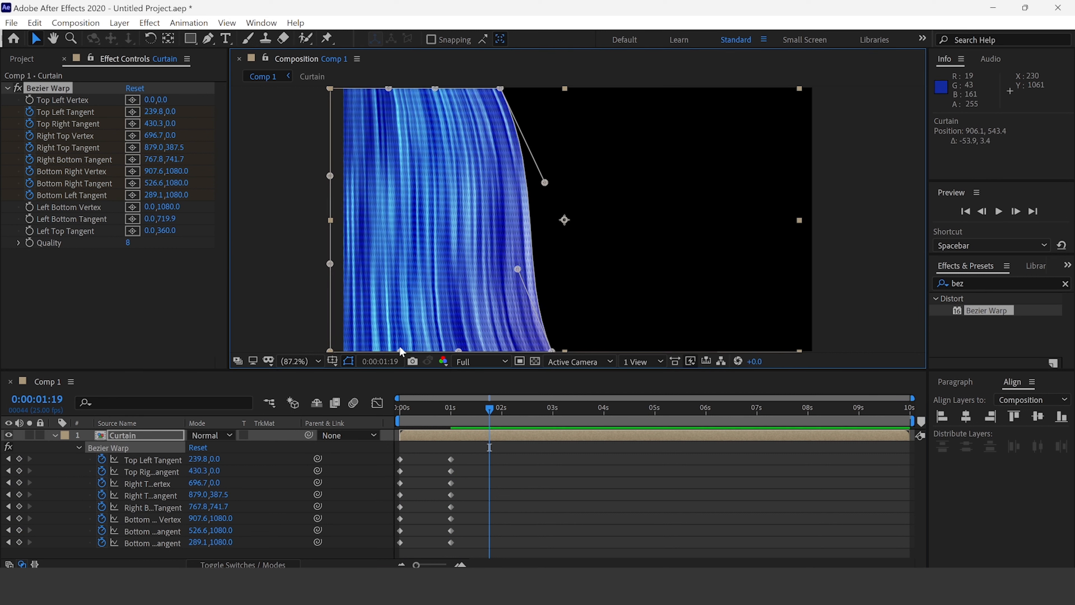
drag(472, 351, 423, 351)
drag(565, 351, 458, 351)
Step: At 0:00:01:19, set Top Left Tangent to 82.7,0, Top Right Tangent to 173.5,0, Right Top Vertex to 262.2,0 and Right Top Tangent to 280.5,436.8
drag(401, 89, 363, 89)
drag(449, 88, 385, 90)
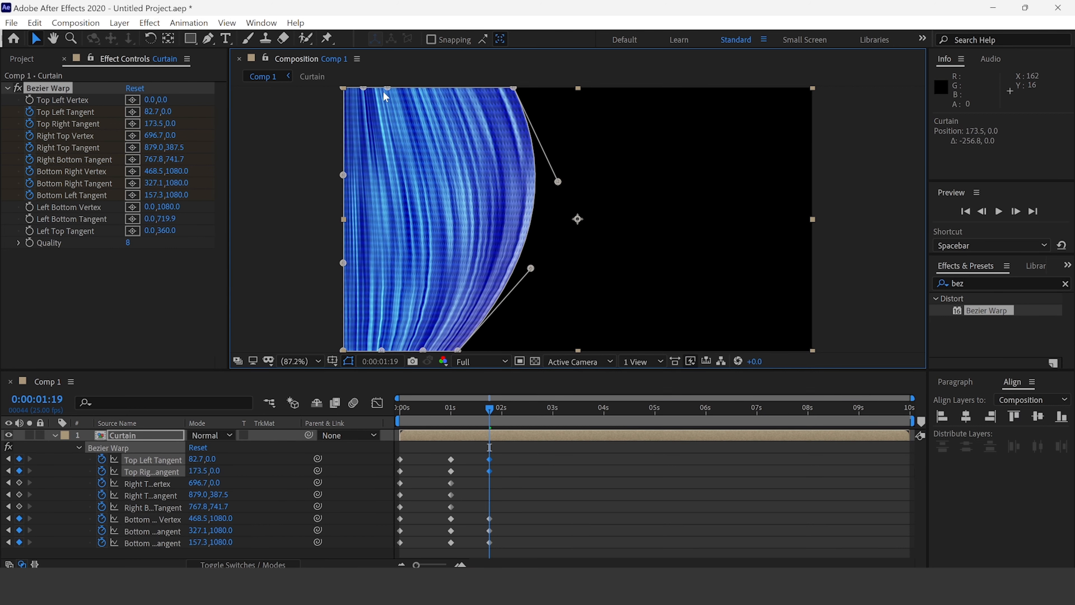
drag(513, 88, 405, 90)
drag(558, 181, 391, 187)
drag(531, 268, 444, 267)
drag(389, 188, 412, 194)
Step: Refine Bottom Left Tangent to 112.5,1077.7, Bottom Right Tangent to 193,1088, Right Bottom Tangent to 441,739.4 and Bottom Right Vertex to 427.3,1080
drag(382, 350, 371, 350)
drag(423, 350, 390, 352)
drag(443, 268, 451, 268)
drag(457, 351, 447, 351)
Step: Preview the curtain animation and move the 1-second Bezier Warp keyframes to 0:00:00:15
drag(490, 409, 367, 418)
key(space)
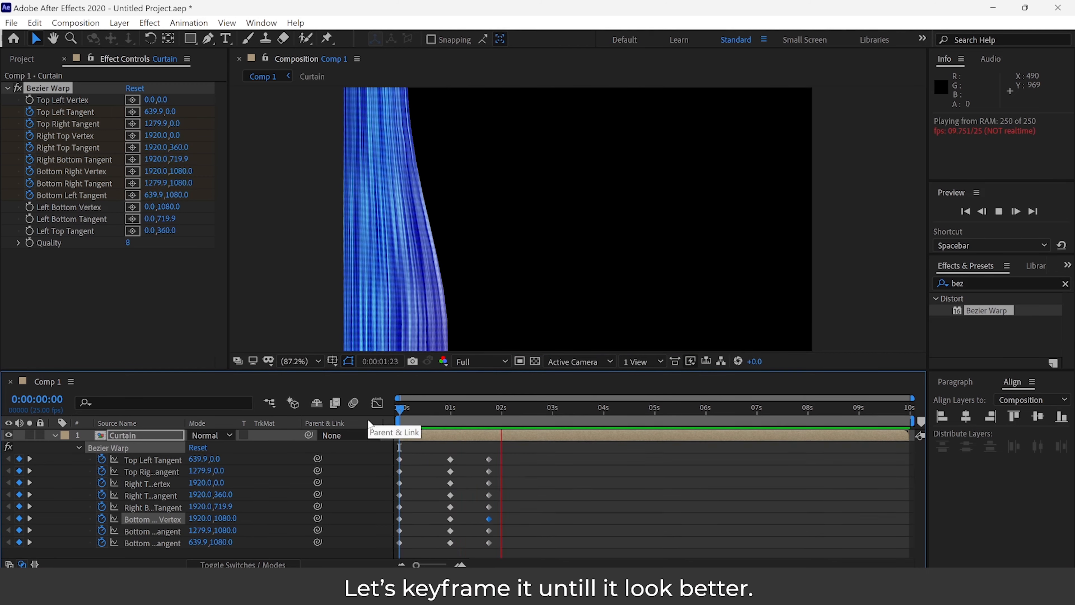
key(space)
drag(439, 454, 462, 548)
drag(452, 542, 431, 541)
Step: Apply one-sided easing to all the Bezier Warp keyframes and preview the animation
drag(504, 453, 397, 547)
right_click(430, 542)
click(635, 508)
key(space)
drag(434, 408, 508, 410)
key(space)
key(space)
Step: Remove the middle Top Left Tangent and Top Right Tangent keyframes, redisplay the Curtain layer's keyframes, and preview the animation
click(441, 457)
click(440, 435)
click(55, 435)
click(133, 434)
key(u)
key(space)
key(space)
key(space)
key(space)
Step: Apply Easy Ease to all the Bezier Warp keyframes and preview the motion
drag(500, 456, 399, 544)
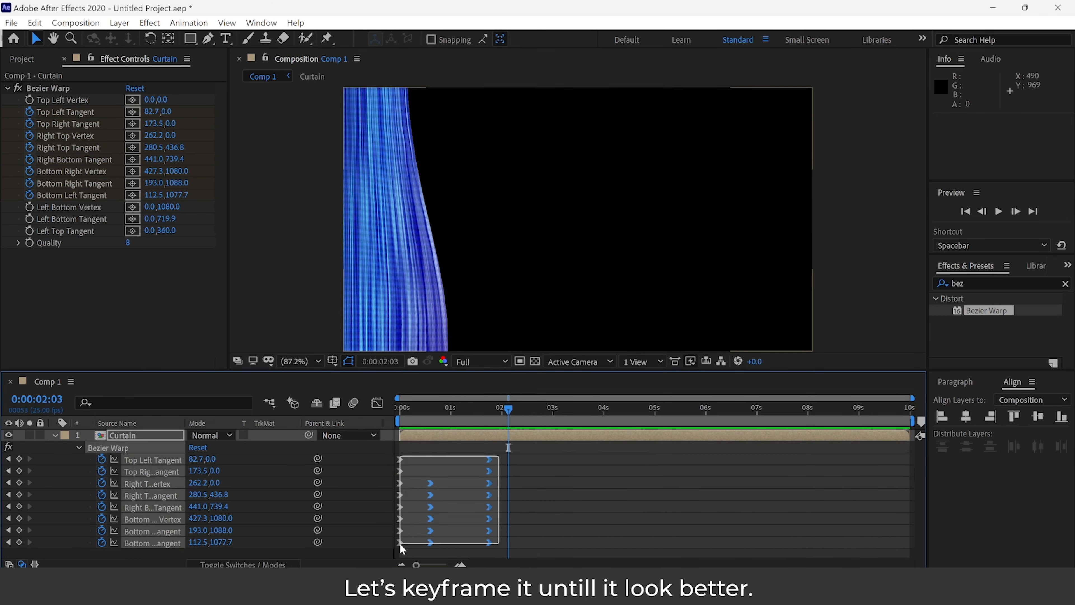
right_click(431, 508)
mouse_move(507, 501)
click(675, 409)
key(space)
Step: At 0:00:00:15, keyframe the Top Left Tangent and Top Right Tangent further inward along the upper edge, and preview the animation
drag(508, 408, 431, 408)
key(space)
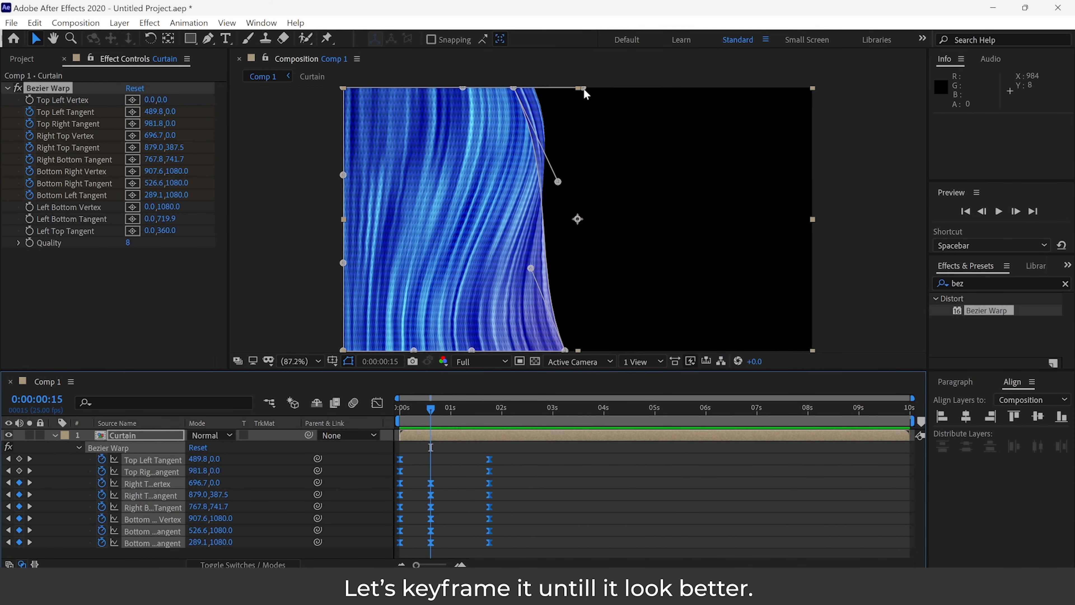
drag(463, 89, 385, 89)
drag(583, 88, 436, 89)
drag(431, 409, 348, 416)
key(space)
key(space)
Step: Stagger the middle keyframes, moving the two Right Top properties to 0:00:00:17 and Right Bottom Tangent through Bottom Left Tangent a few frames further
drag(445, 479, 424, 547)
drag(431, 543, 437, 543)
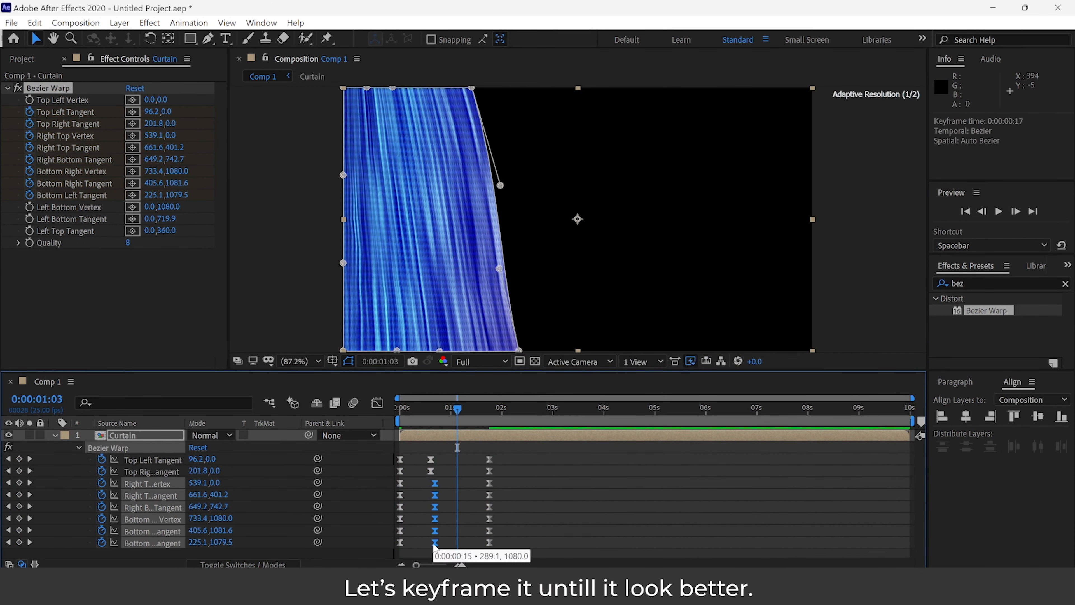
drag(450, 502, 428, 548)
drag(437, 542, 443, 542)
Step: Delay the final keyframes of Right Bottom Tangent through Bottom Left Tangent by a few frames, pull the two top tangents' final keyframes earlier, and preview
drag(479, 502, 496, 547)
drag(490, 543, 498, 542)
mouse_move(481, 455)
mouse_down()
mouse_move(495, 475)
mouse_move(481, 470)
mouse_up()
drag(457, 408, 349, 411)
key(space)
key(space)
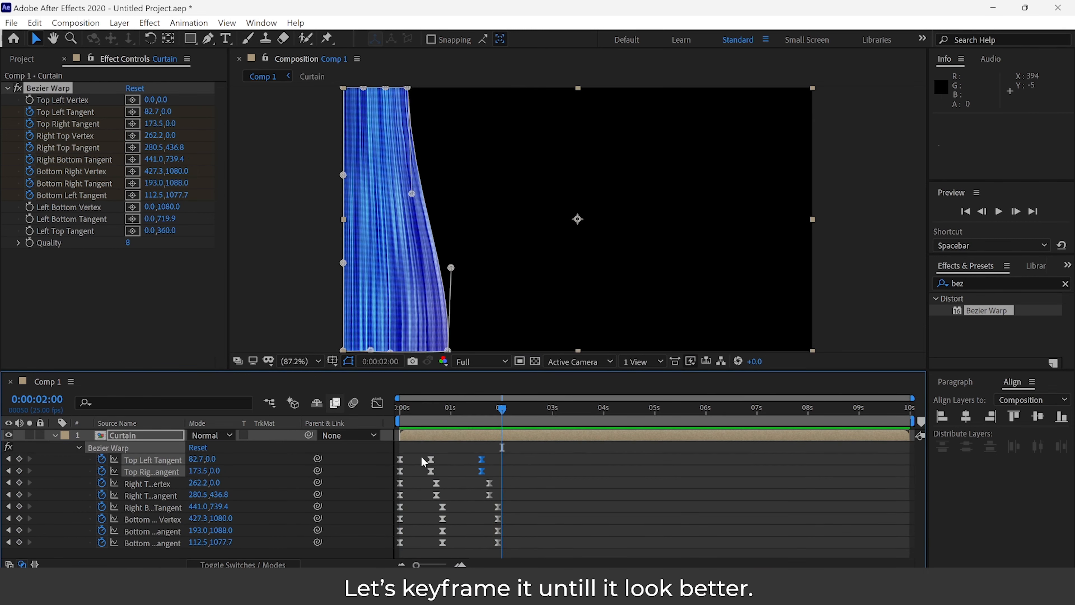
Step: Remove the middle keyframes of the Top Left and Top Right Tangents, shift their final keyframes to about 1.5 seconds, and preview
drag(421, 457, 475, 472)
drag(405, 409, 327, 428)
key(space)
key(space)
Step: Move the final Right Top Vertex and Right Top Tangent keyframes to about 1.5 seconds and preview the curtain
drag(481, 478, 497, 500)
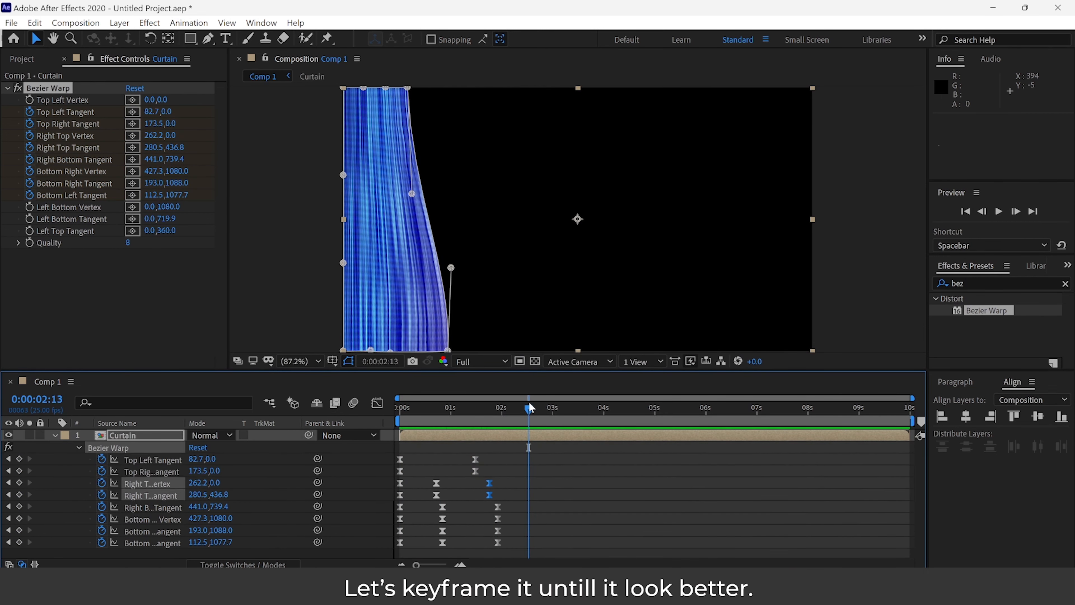
drag(530, 409, 487, 409)
click(490, 482)
shift+click(489, 494)
drag(490, 495, 477, 494)
key(space)
drag(487, 408, 513, 409)
key(space)
Step: Move the final Top Left and Top Right Tangent keyframes to about 2 seconds, and pull the Top Right Tangent inward near 1 second
drag(468, 455, 483, 475)
drag(475, 471, 502, 471)
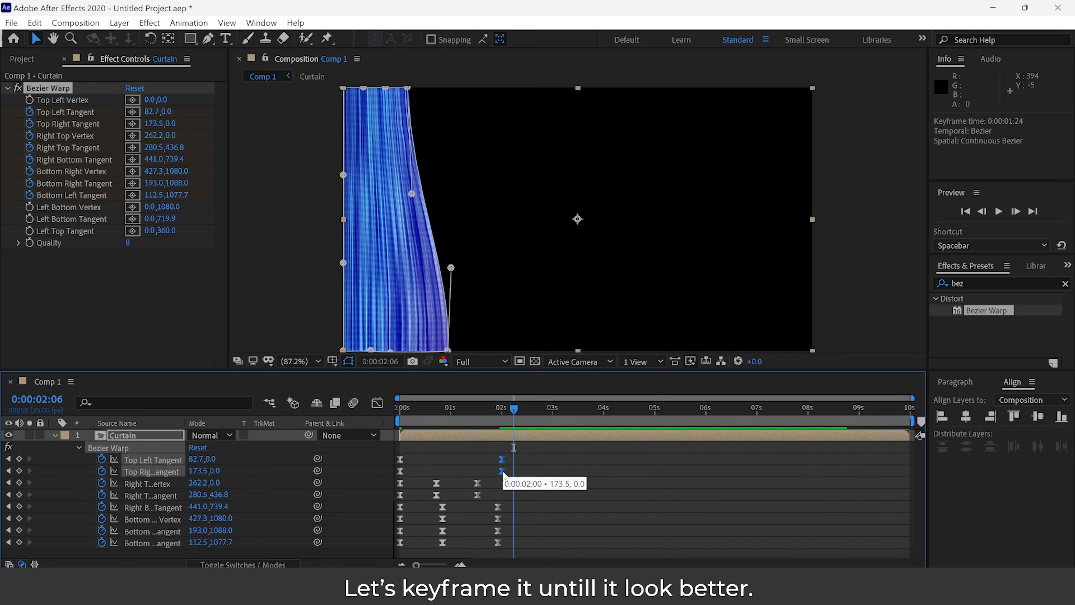
key(space)
drag(400, 409, 449, 409)
drag(517, 88, 444, 92)
key(space)
Step: Delay the final Bottom Right Vertex keyframe slightly past 2 seconds and the final bottom tangent keyframes to about 2.5 seconds, and preview
drag(449, 409, 536, 409)
key(space)
drag(487, 513, 507, 550)
drag(497, 543, 526, 531)
key(space)
Step: Delete the middle keyframes of Right Top Vertex and Right Top Tangent, and preview the animation
drag(536, 408, 502, 409)
drag(421, 478, 446, 501)
key(Delete)
drag(502, 409, 331, 414)
key(space)
key(space)
Step: Retime the Top Left Tangent's final keyframe to about 0:00:00:17 and the Top Right Tangent's middle keyframe to 0:00:00:21
drag(400, 409, 432, 410)
click(457, 436)
drag(502, 459, 442, 471)
Step: At 0:00:00:14, keyframe the Right Top Vertex and Right Top Tangent further inward, and preview the animation
drag(433, 409, 428, 409)
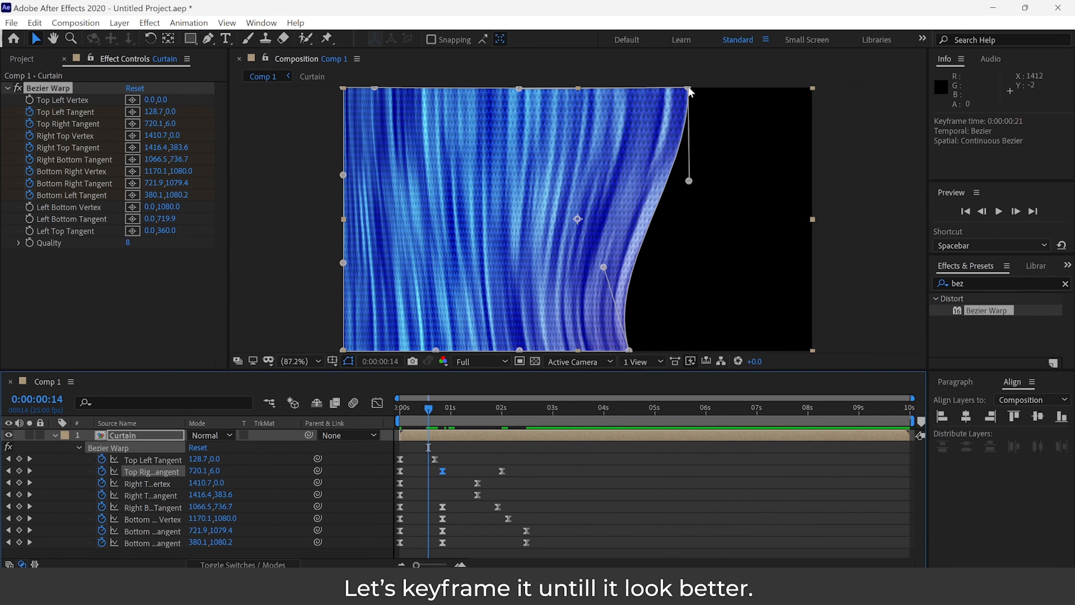
drag(688, 90, 525, 91)
drag(428, 409, 362, 409)
key(space)
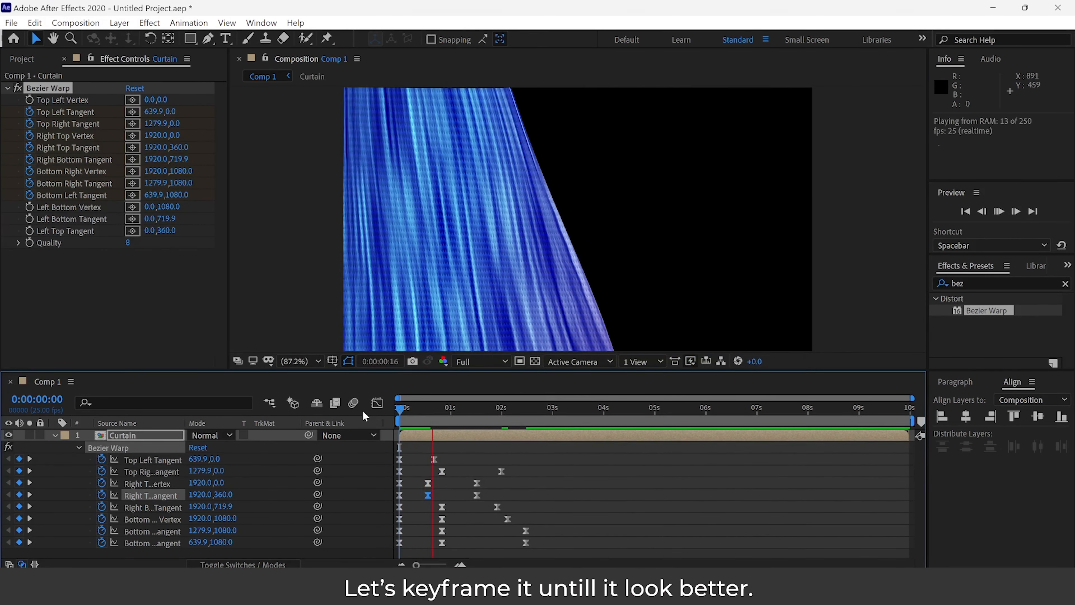
key(space)
Step: Near 2.8 seconds, keyframe the Bottom Right Vertex at 316.1,1080 and the Right Bottom Tangent at 303.4,740.6, and preview the animation
drag(447, 350, 425, 352)
drag(451, 268, 417, 267)
drag(412, 409, 346, 420)
key(space)
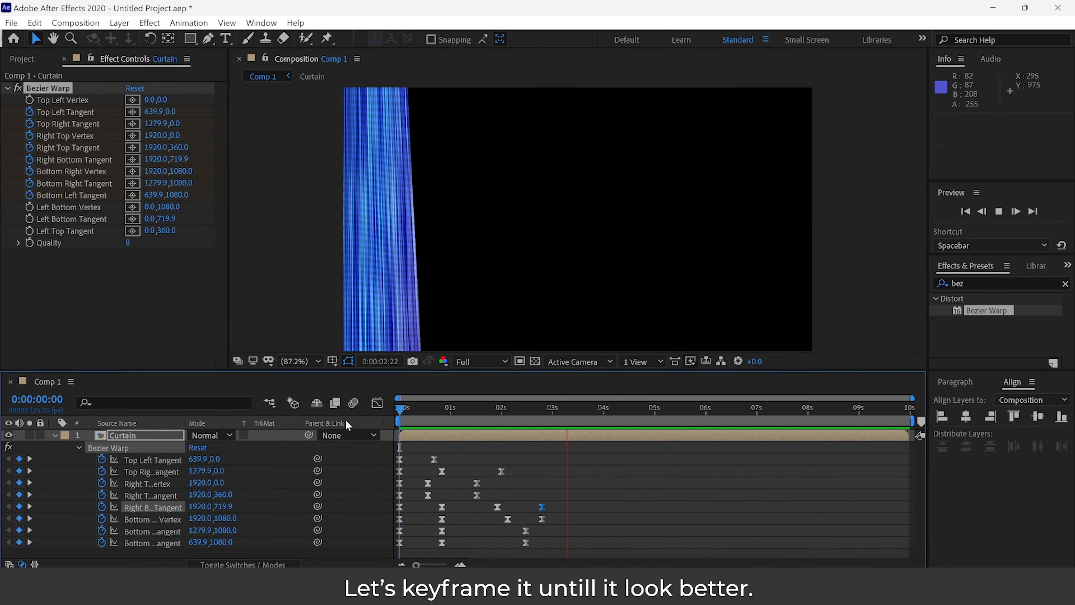
key(space)
Step: Shift the Top Left Tangent's second keyframe to 0:00:00:22, set the Top Right Tangent to 296.9,6 at that frame, and preview
click(477, 460)
mouse_move(443, 471)
mouse_down()
mouse_move(464, 471)
mouse_move(446, 461)
mouse_up()
drag(516, 88, 421, 88)
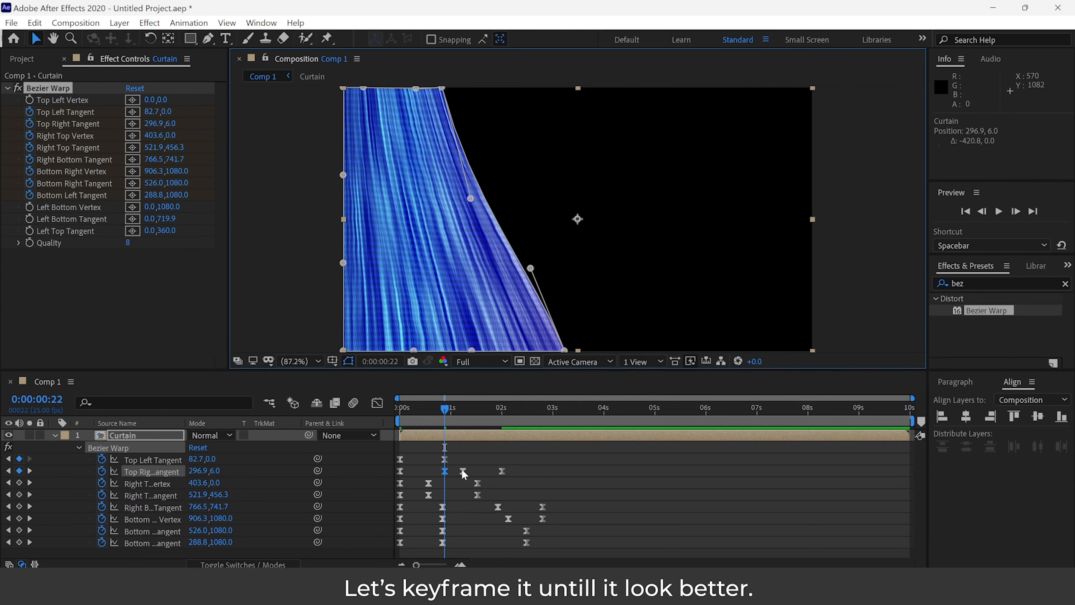
drag(443, 414, 343, 424)
key(space)
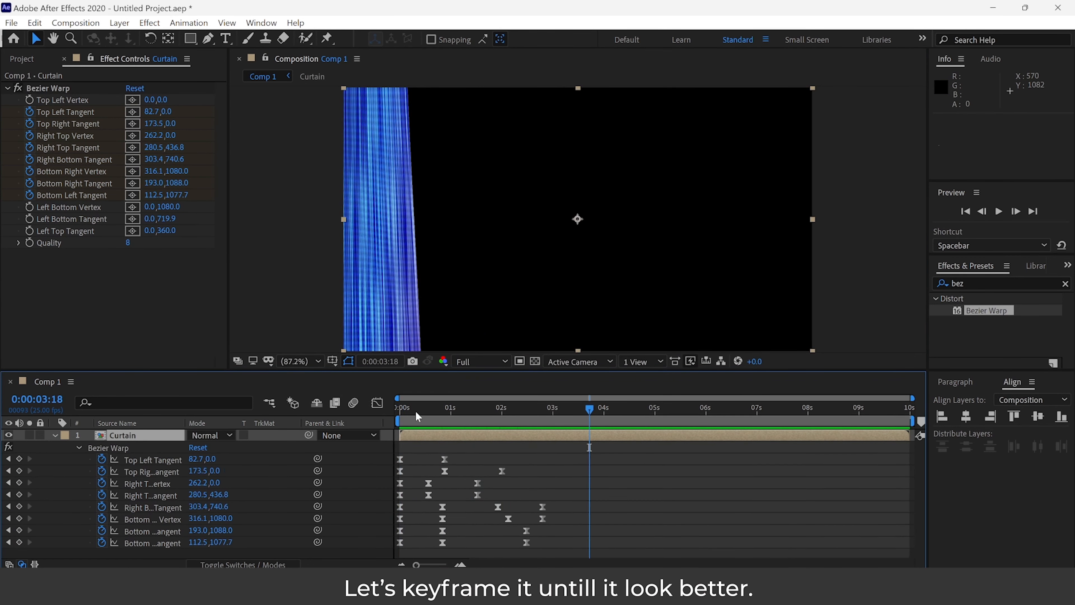
key(space)
Step: Move the top tangents' second keyframes to 0:00:01:05, Right Top Vertex's to 0:00:00:22 and Right Top Tangent's to about 1 second, and preview
drag(453, 454, 424, 487)
drag(429, 483, 444, 484)
drag(429, 495, 450, 495)
drag(438, 411, 342, 423)
key(space)
key(space)
Step: Pull the middle Right Top Tangent keyframe back to 0:00:00:16 and the middle Right Top Vertex keyframe to 0:00:00:17, previewing the motion
drag(450, 495, 432, 495)
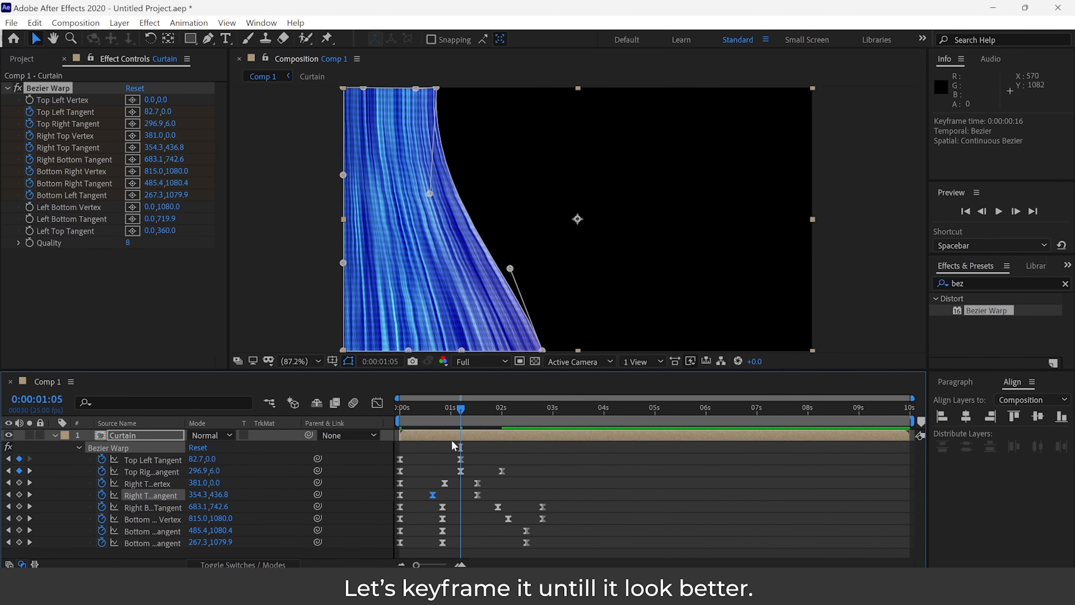
drag(460, 410, 432, 418)
key(space)
key(space)
drag(445, 483, 434, 484)
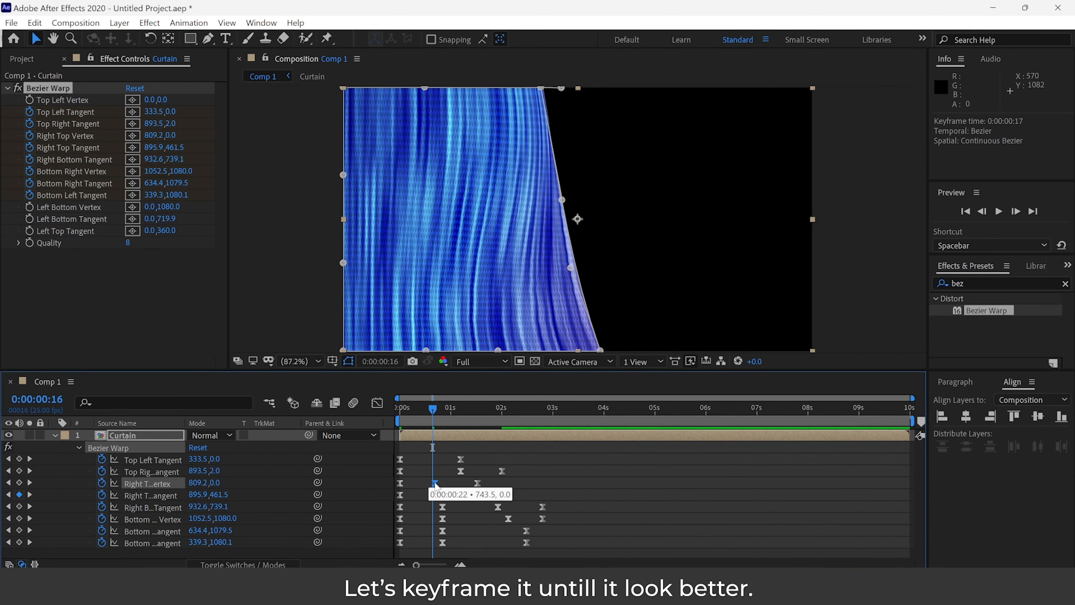
Step: Move the middle Bottom Right Tangent and Bottom Left Tangent keyframes to about 1 second, and preview the animation
drag(435, 526, 451, 542)
drag(432, 409, 348, 411)
key(space)
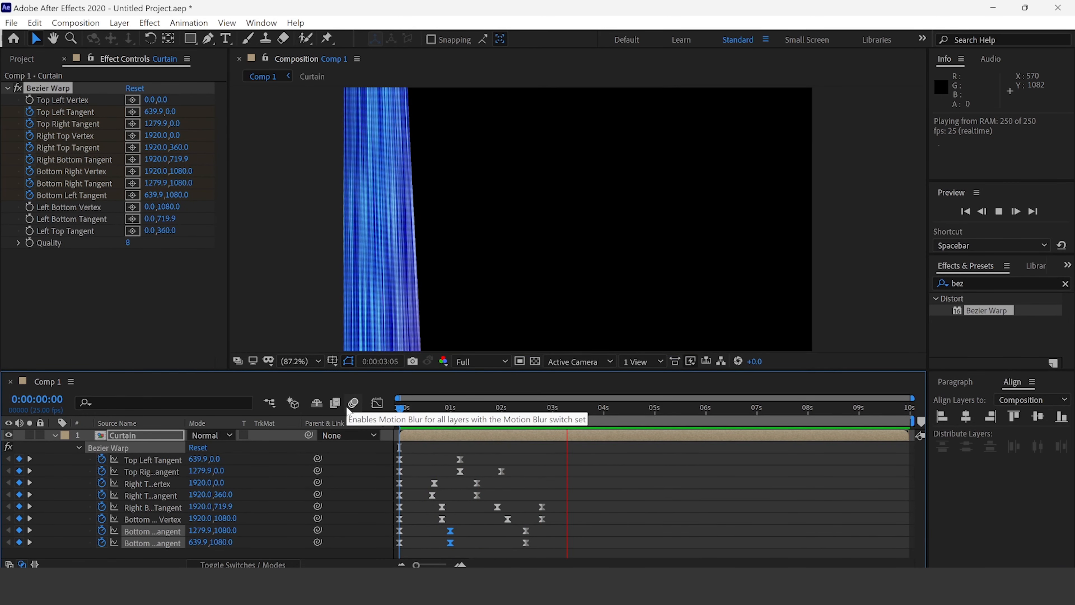
key(space)
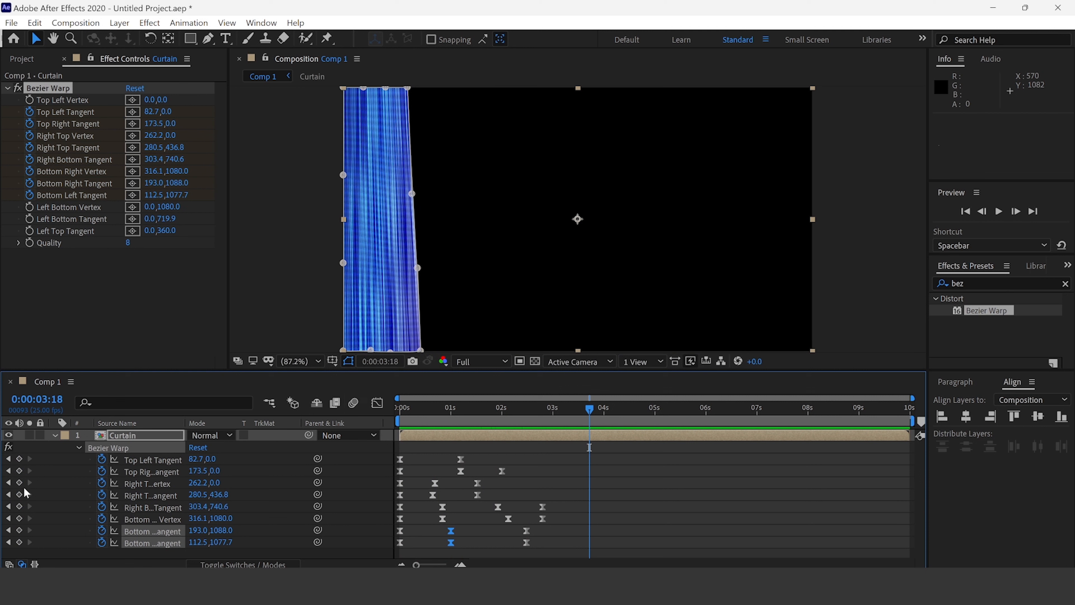
Step: Collapse and duplicate the Curtain layer, flip the duplicate horizontally, and preview both curtains from the start
click(55, 436)
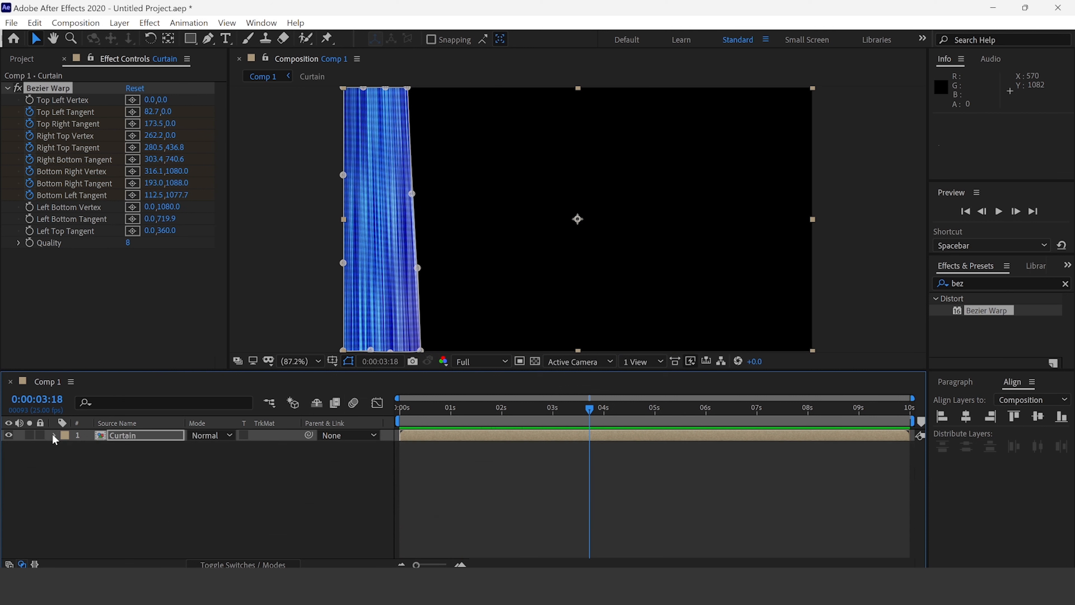
click(168, 479)
click(419, 433)
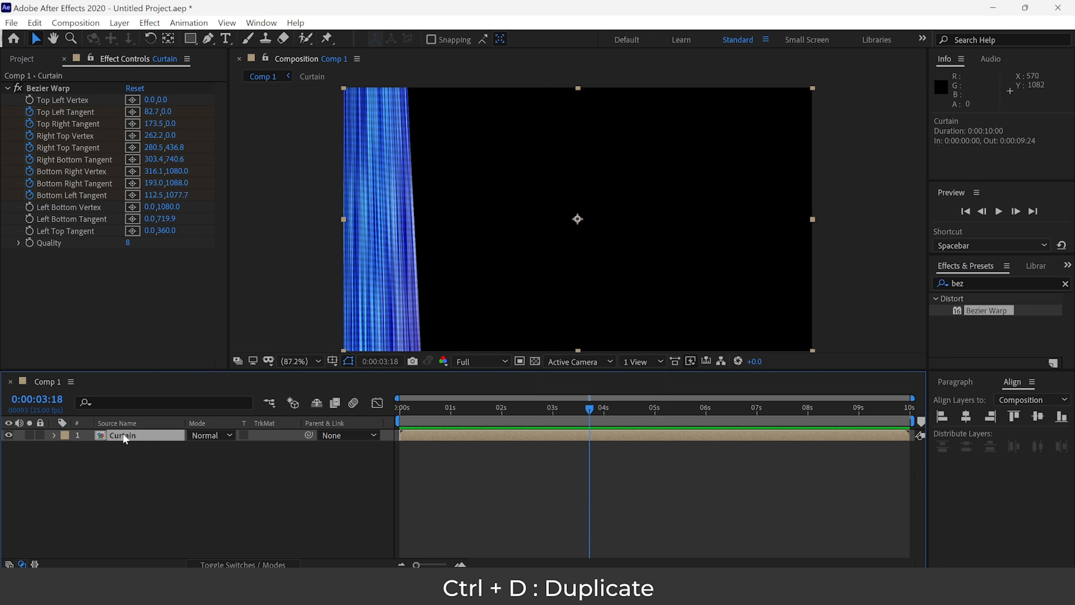
key(ctrl+d)
right_click(132, 434)
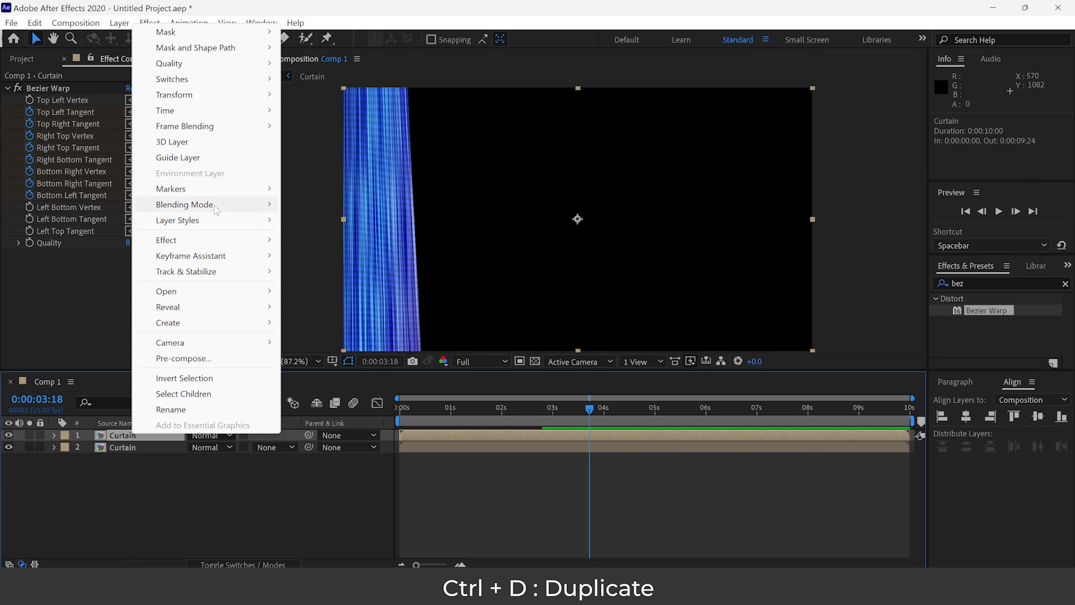
mouse_move(249, 116)
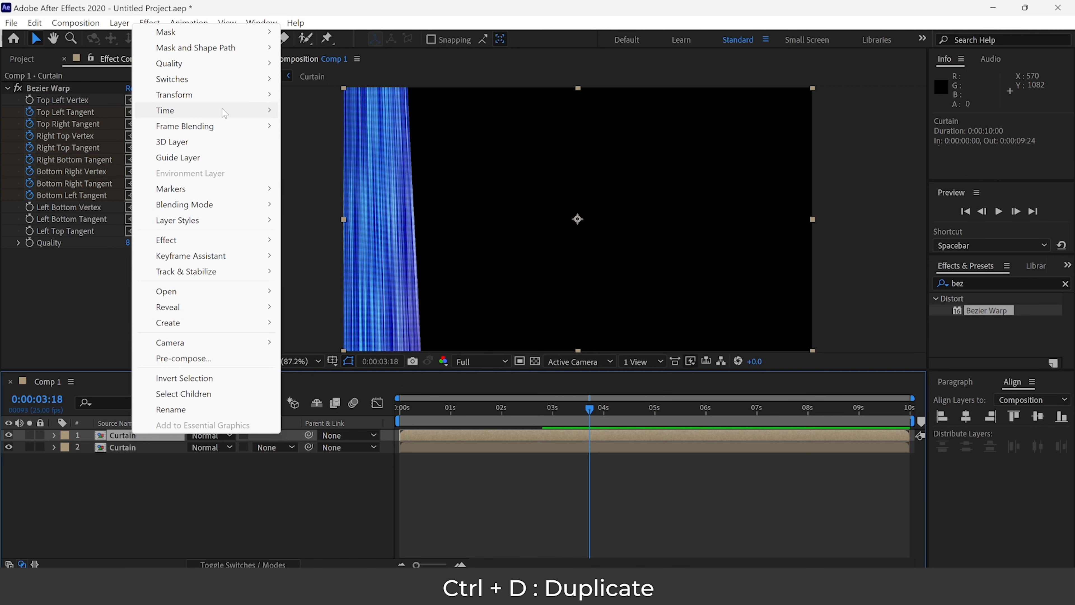
mouse_move(225, 102)
click(345, 213)
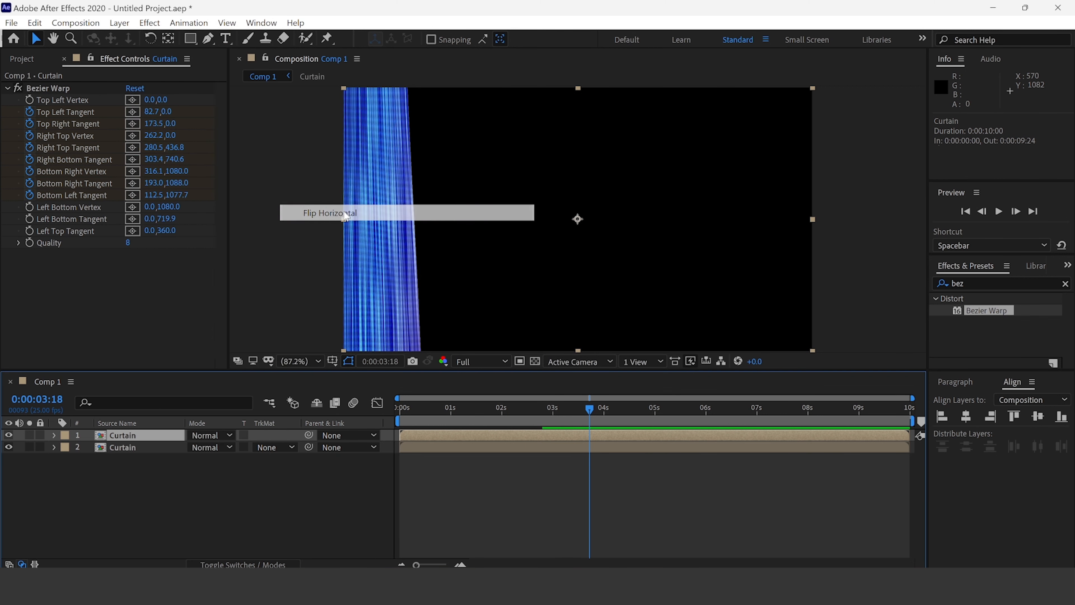
drag(443, 408, 339, 424)
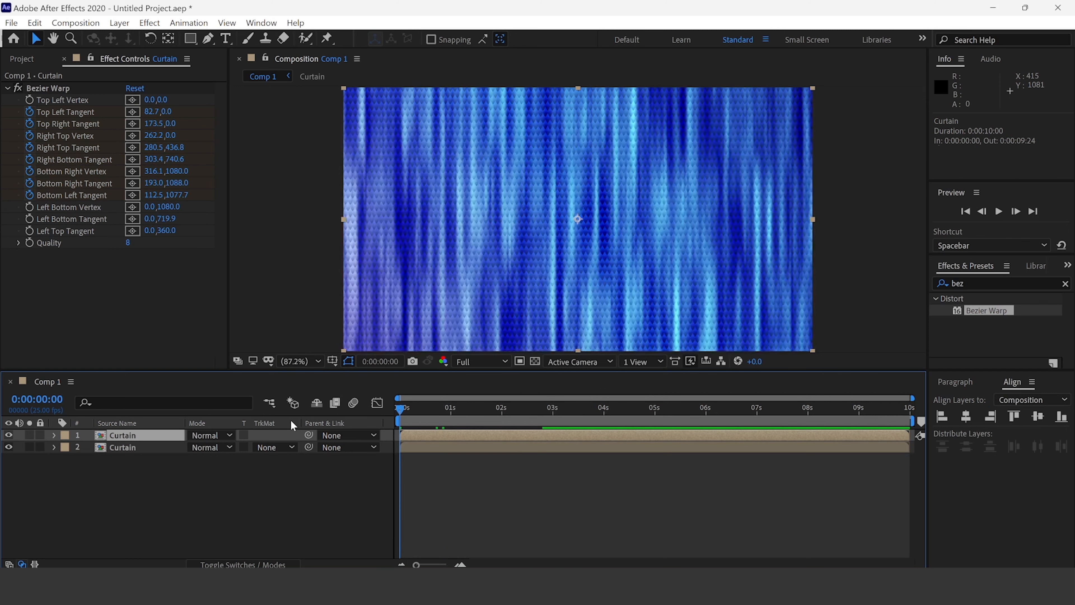
key(space)
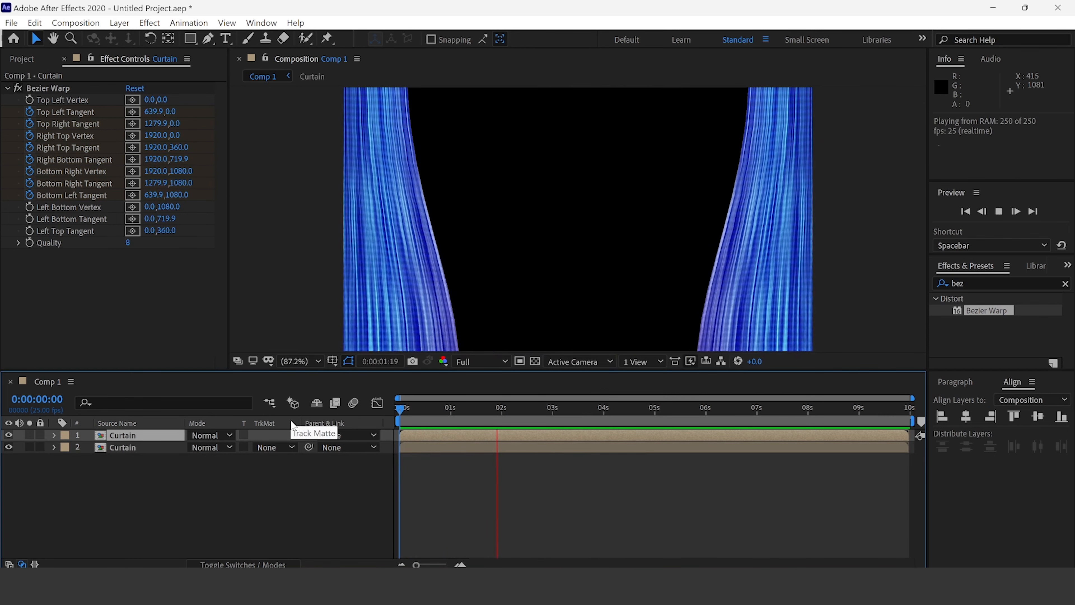
Step: Add a white text layer reading "Thank You!" in the gap between the opened curtains at 0:00:03:14
click(283, 494)
click(226, 38)
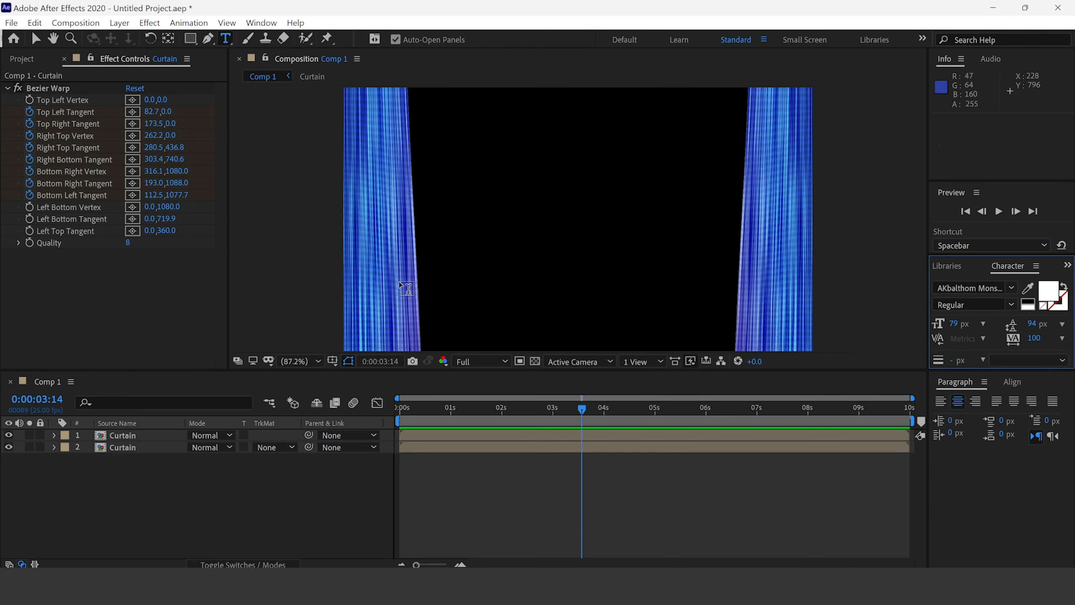
click(535, 219)
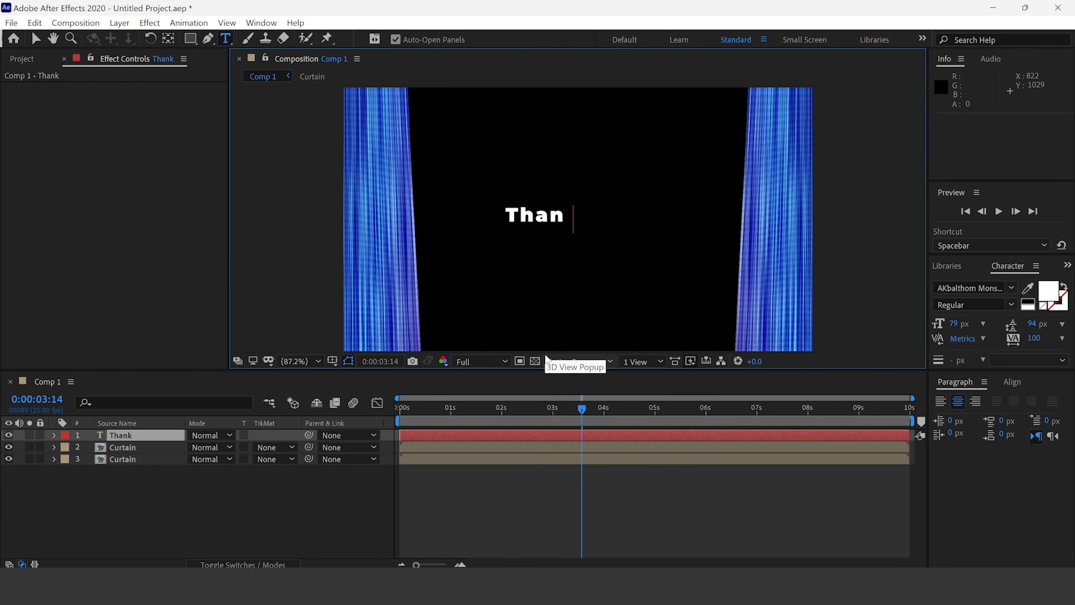
text(Thank You)
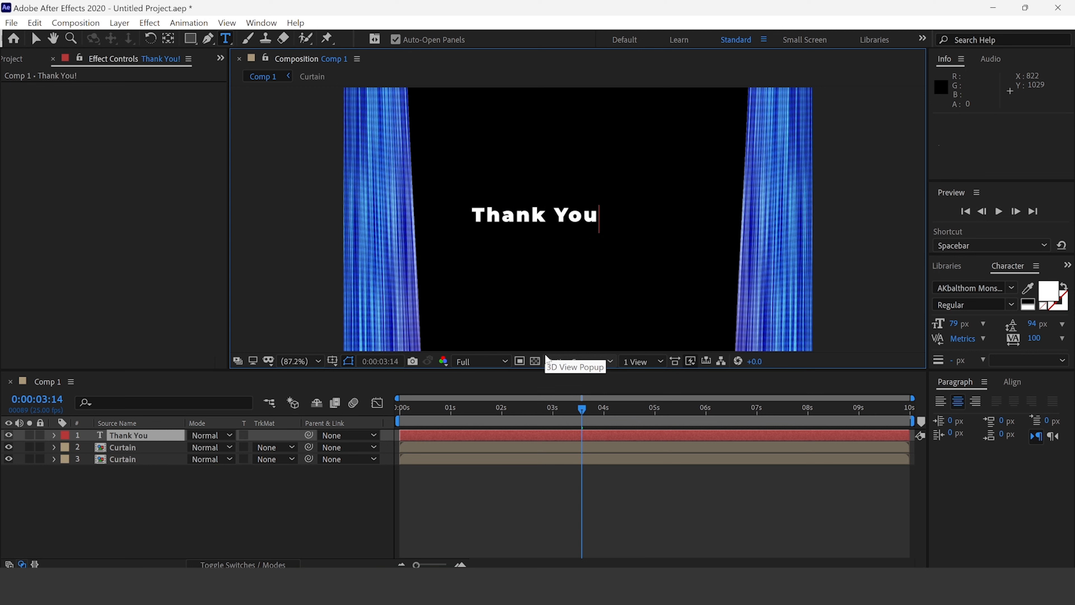
text(!)
click(36, 39)
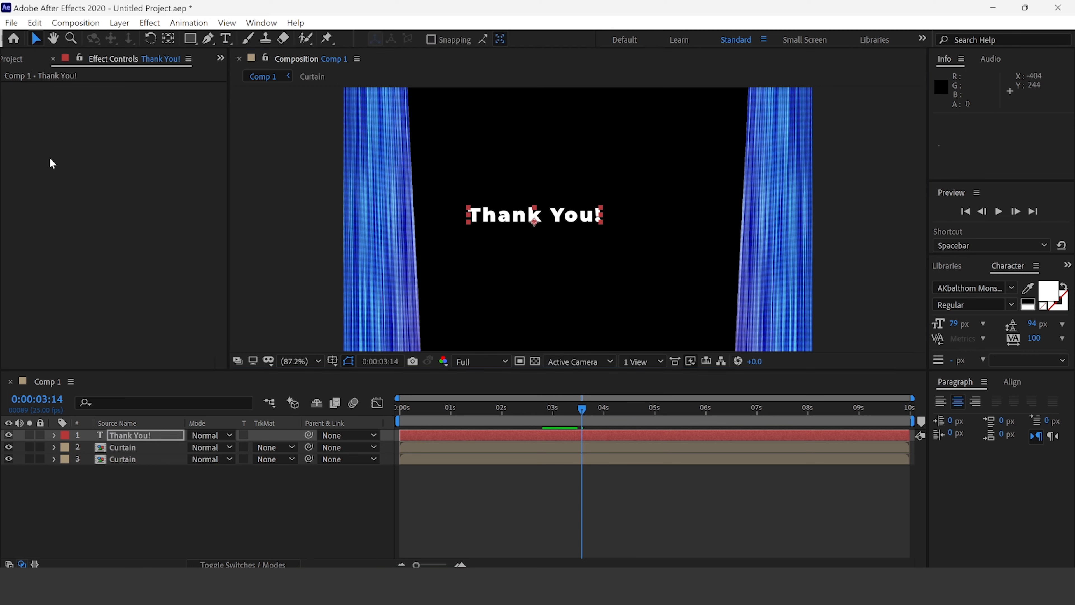
Step: Move the Thank You! layer below both Curtain layers, center it horizontally and vertically in the composition, and preview from the start
click(403, 409)
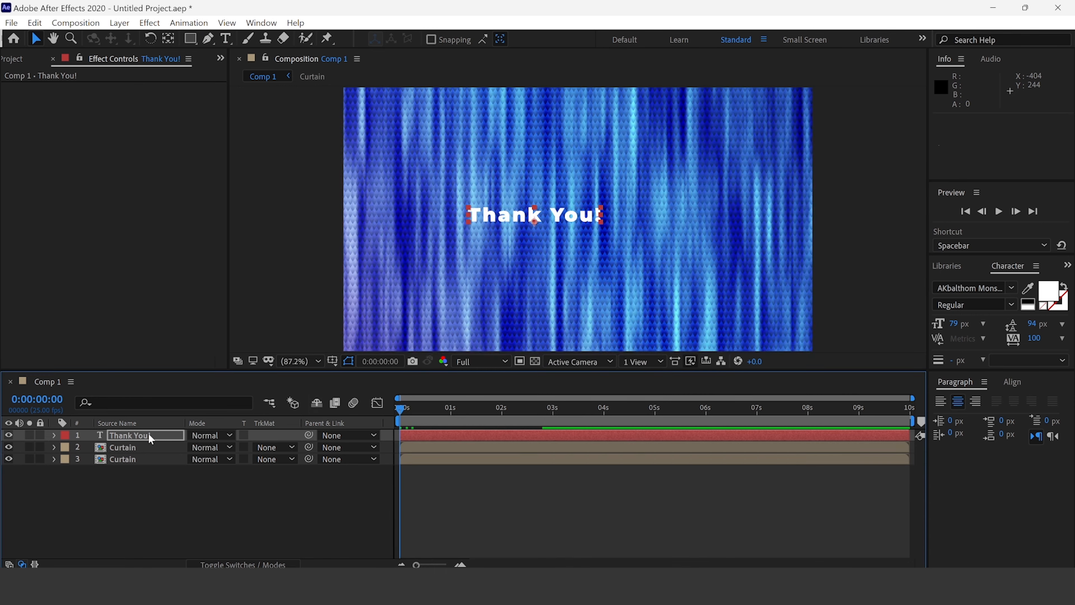
drag(152, 440, 150, 475)
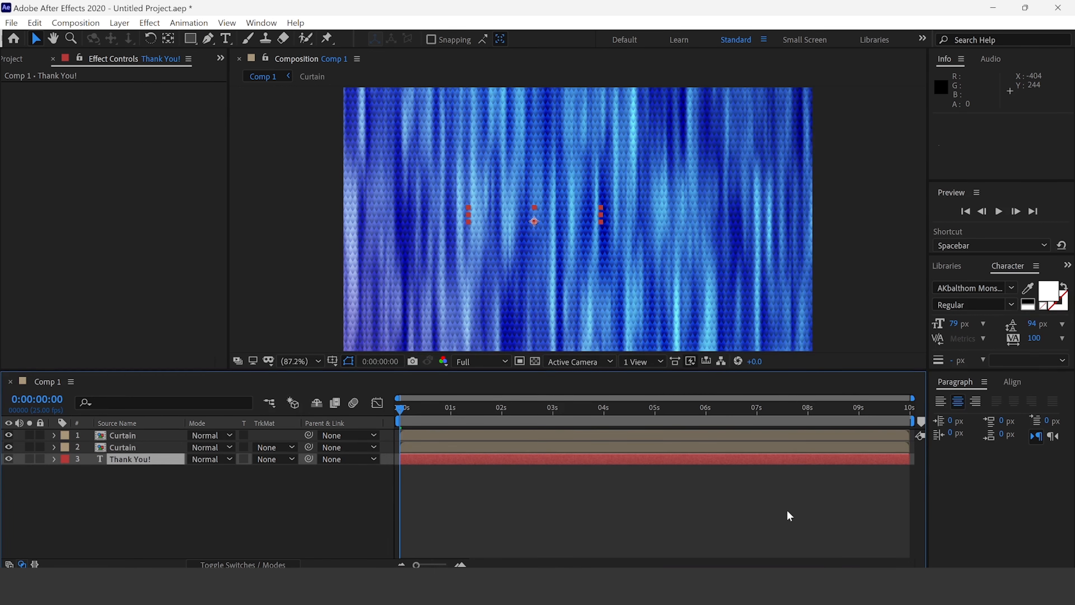
click(1012, 383)
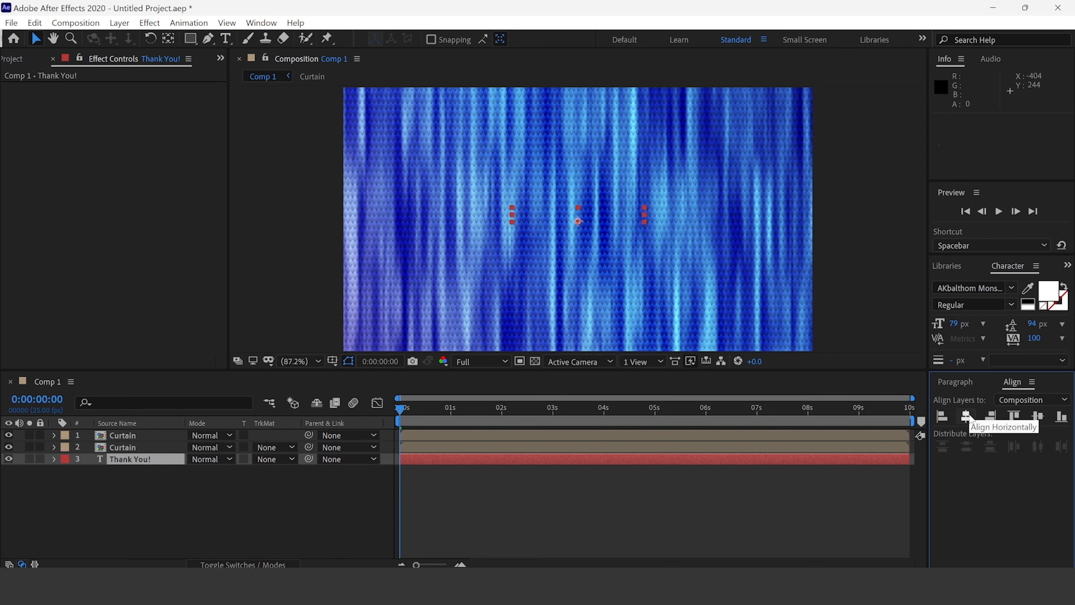
click(1041, 415)
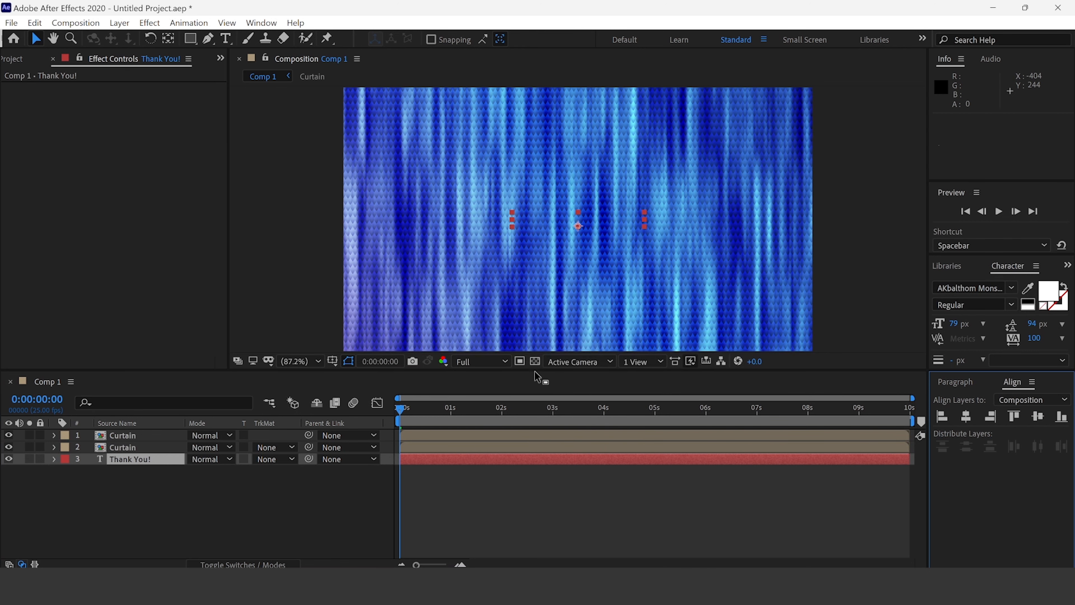
click(417, 398)
key(space)
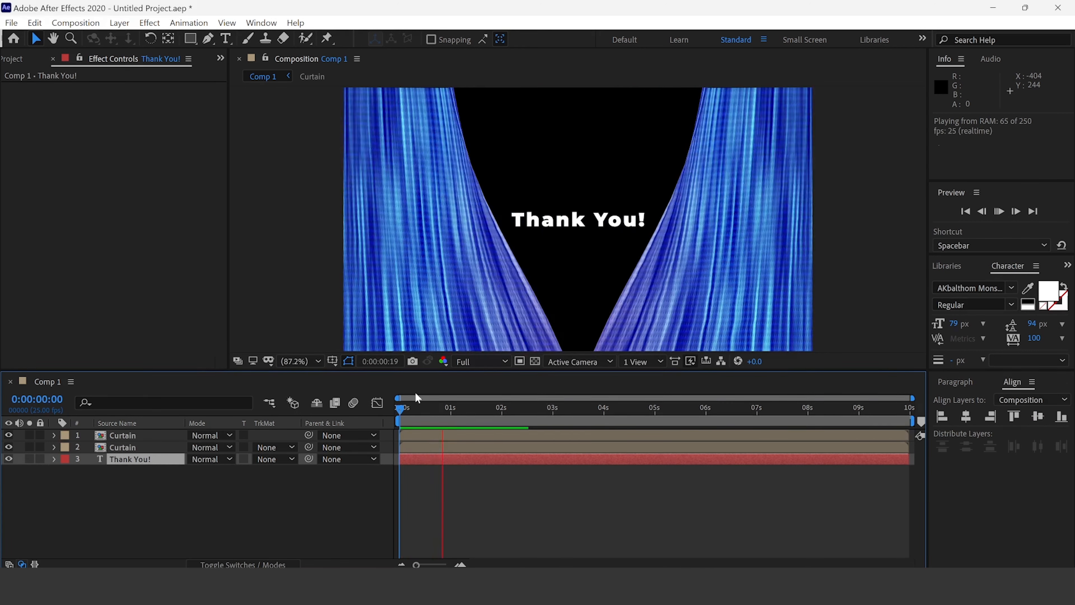